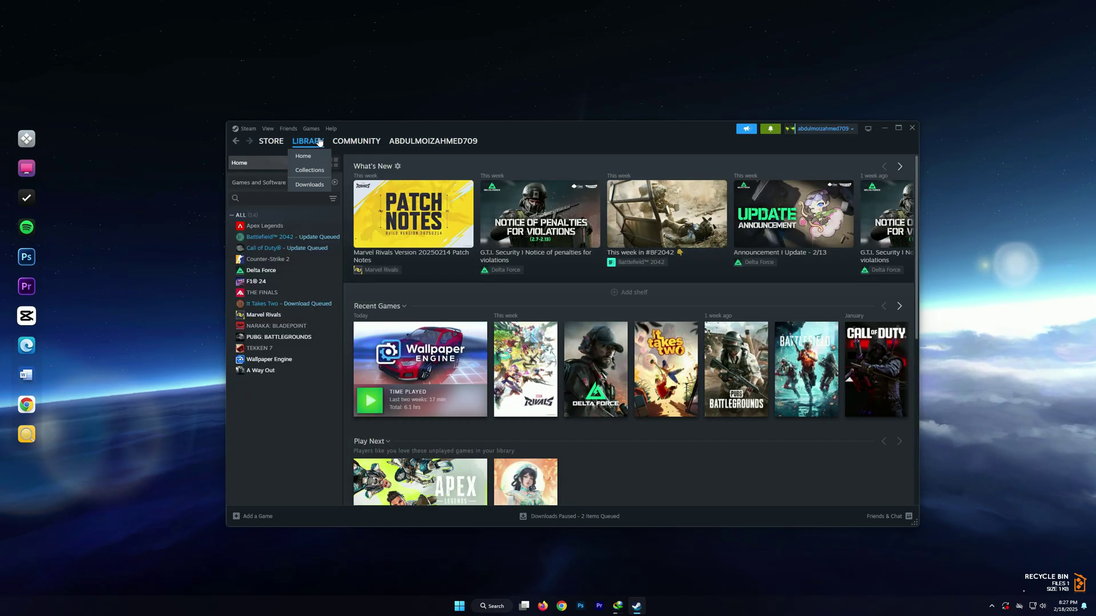
Set the launch options of Marvel Rivals to -dx12 in its game properties, and close the game library
click(287, 316)
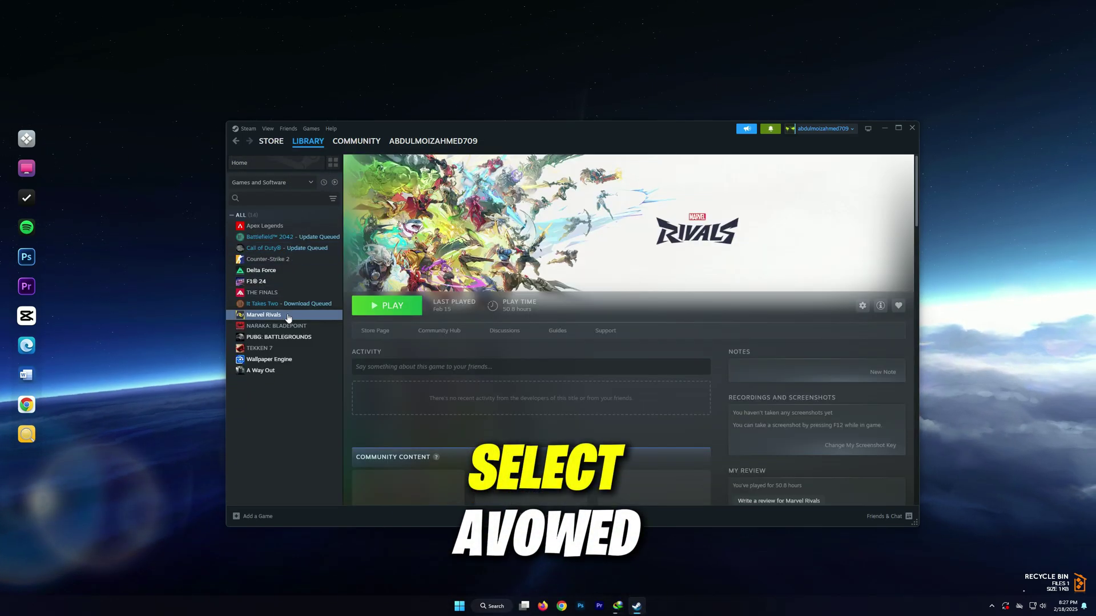
click(864, 306)
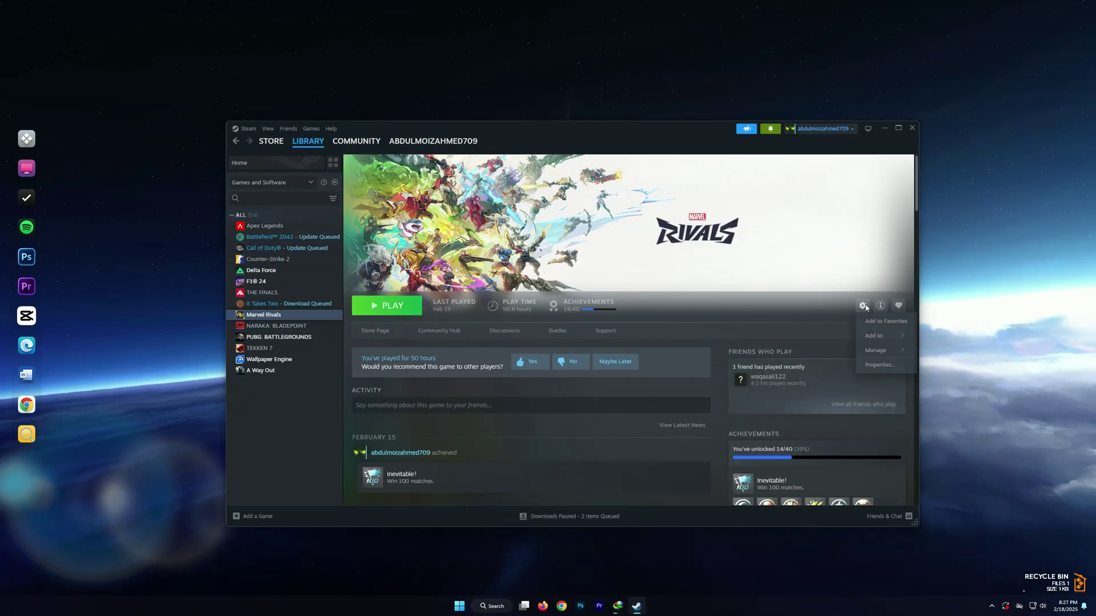
click(879, 365)
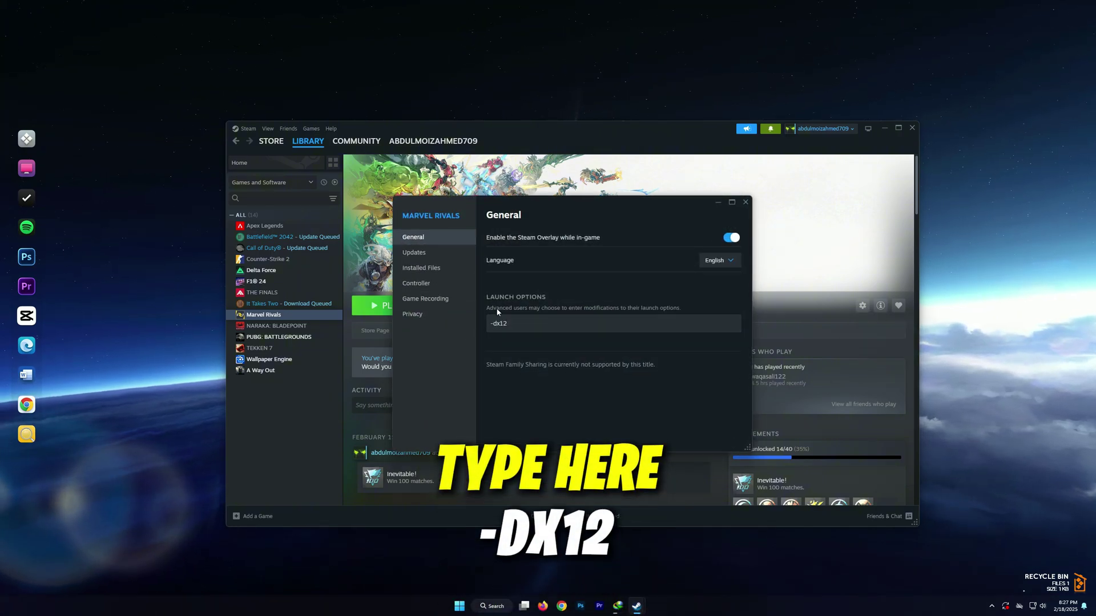
text(-)
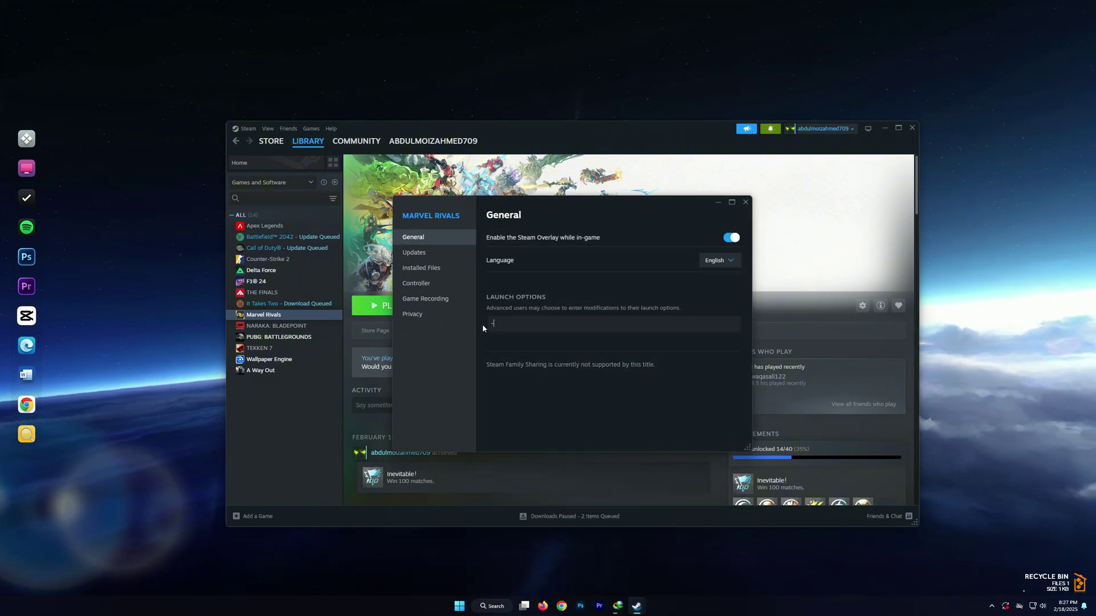
text(dx12)
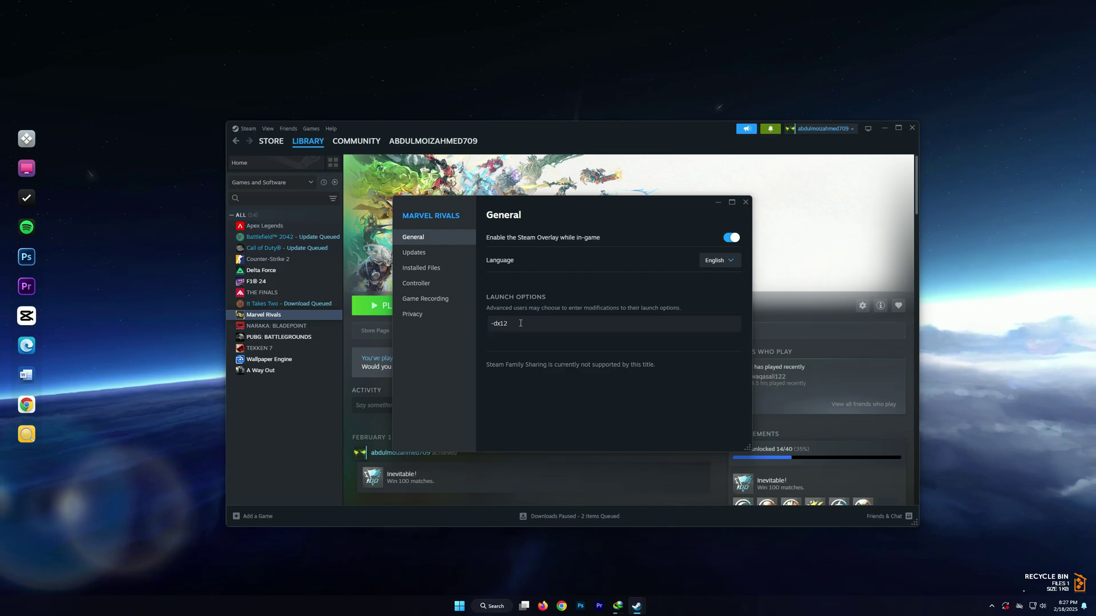
key(ctrl+a)
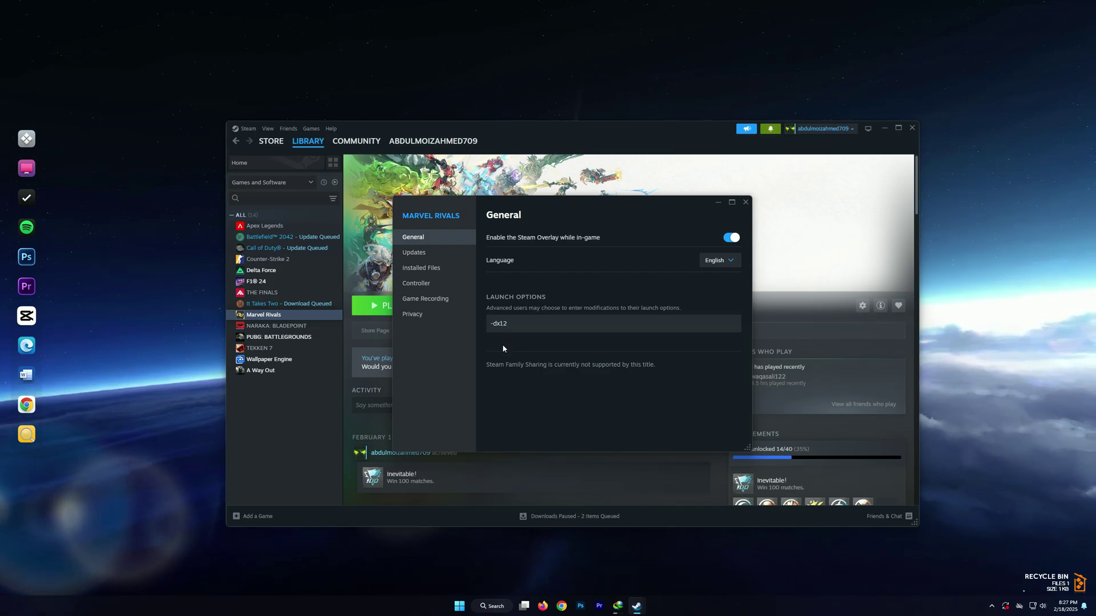
click(743, 202)
click(914, 131)
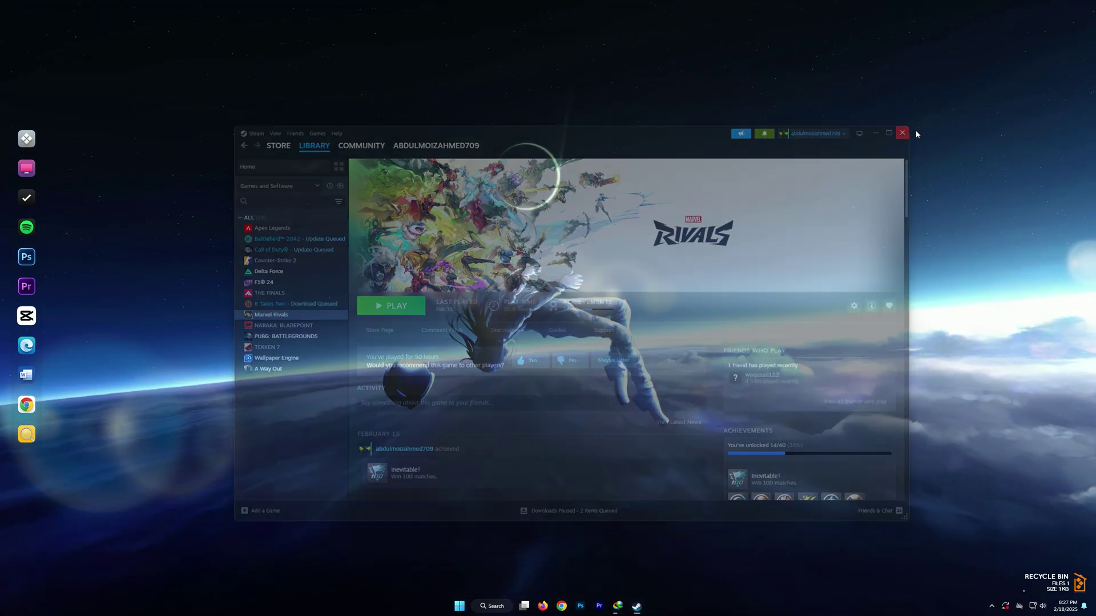
Refresh the desktop, and retry all failed Windows updates in the system settings
right_click(641, 249)
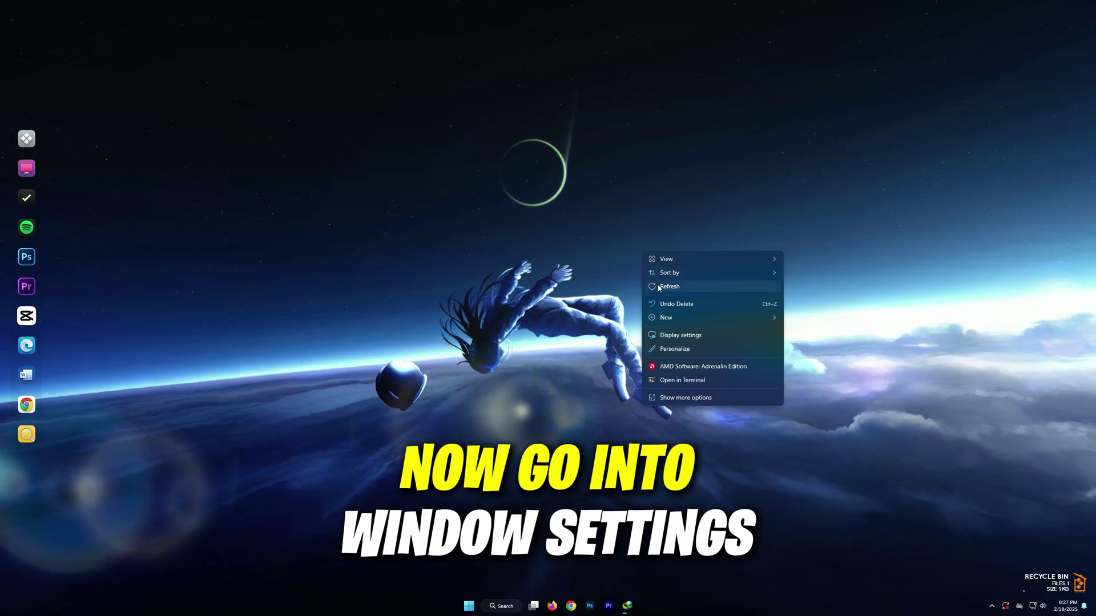
click(658, 287)
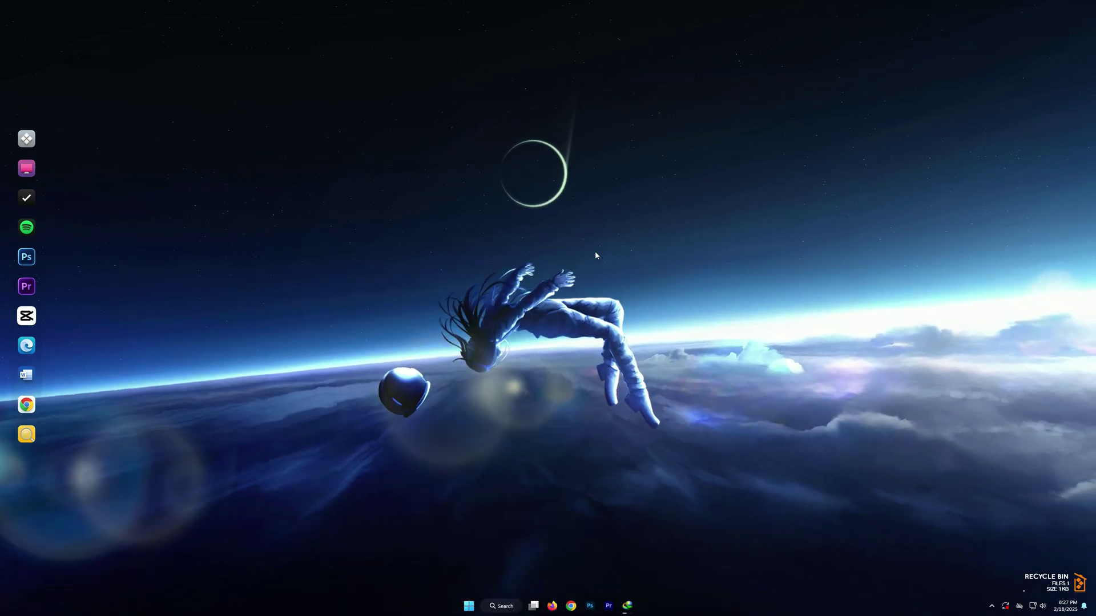
right_click(631, 242)
click(657, 327)
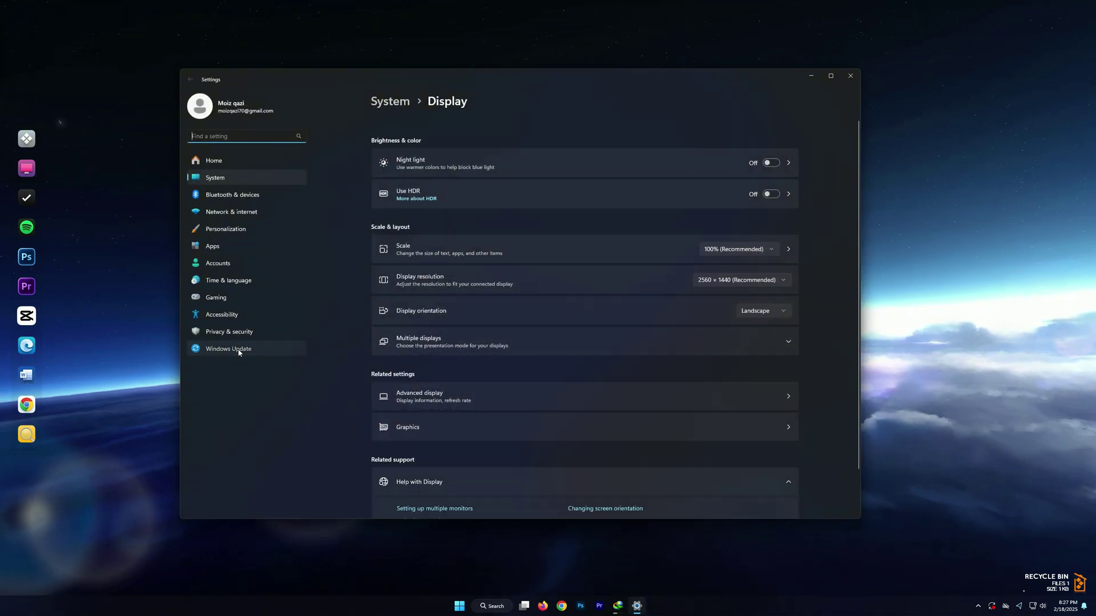
click(239, 351)
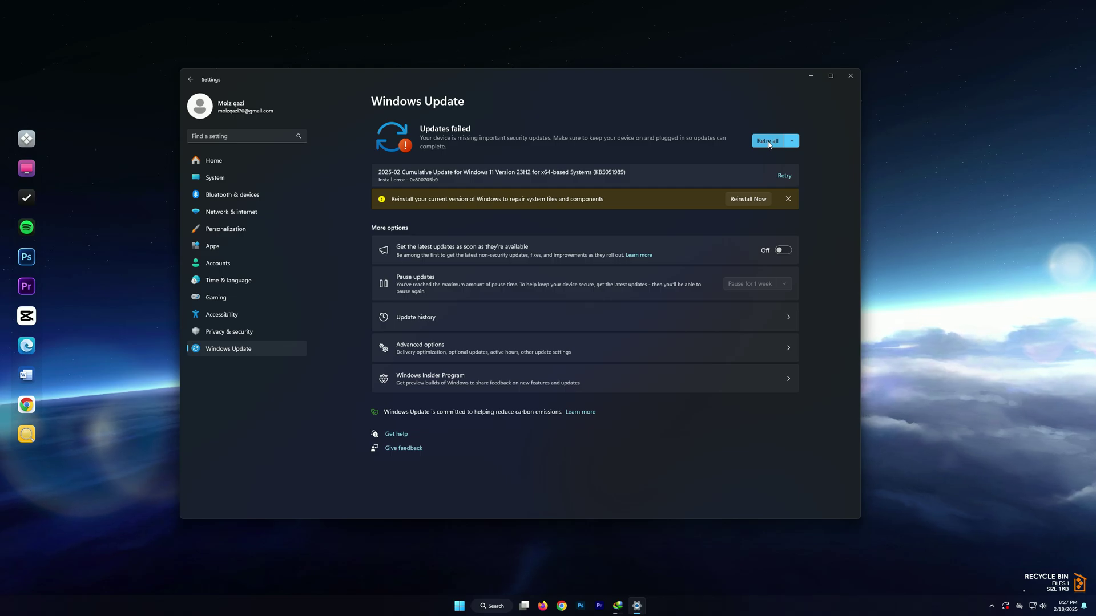
click(768, 141)
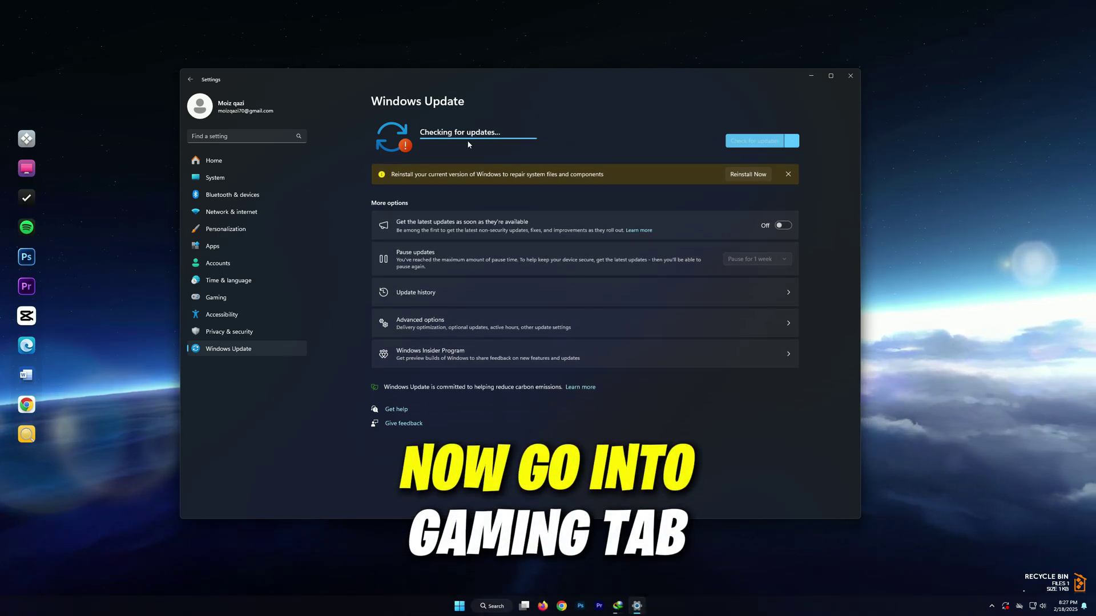
Make sure Game Mode is on in the gaming settings, and open the default graphics settings
click(213, 298)
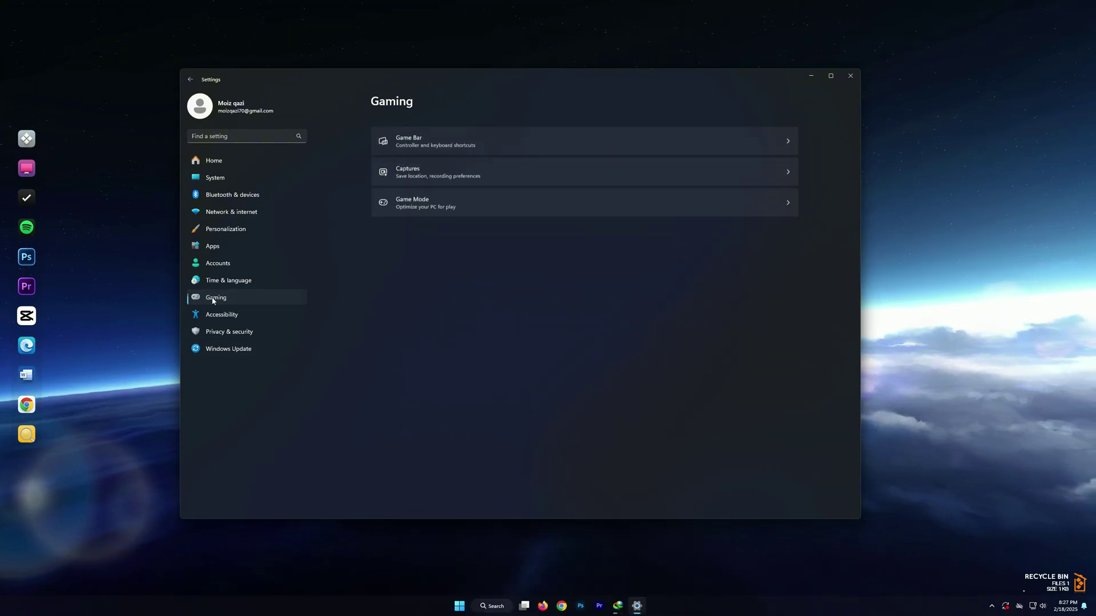
click(483, 203)
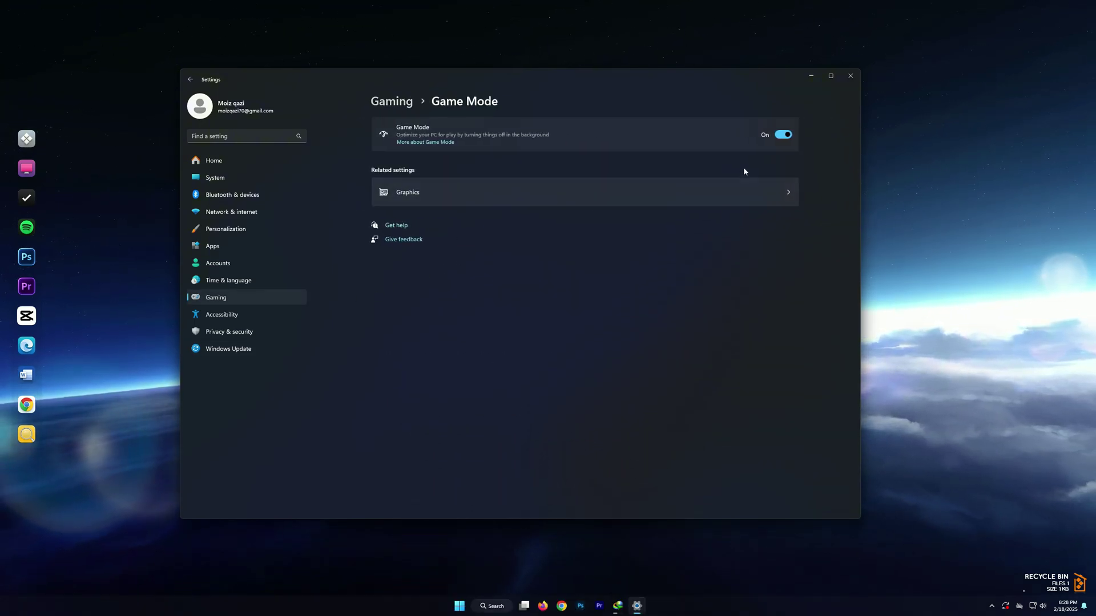
click(781, 135)
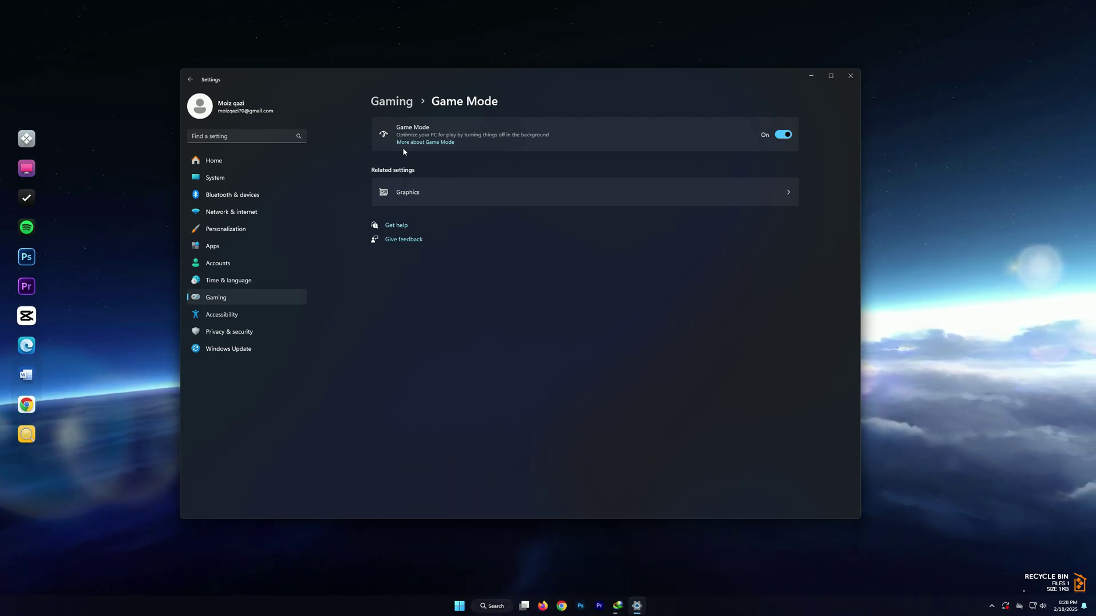
click(421, 192)
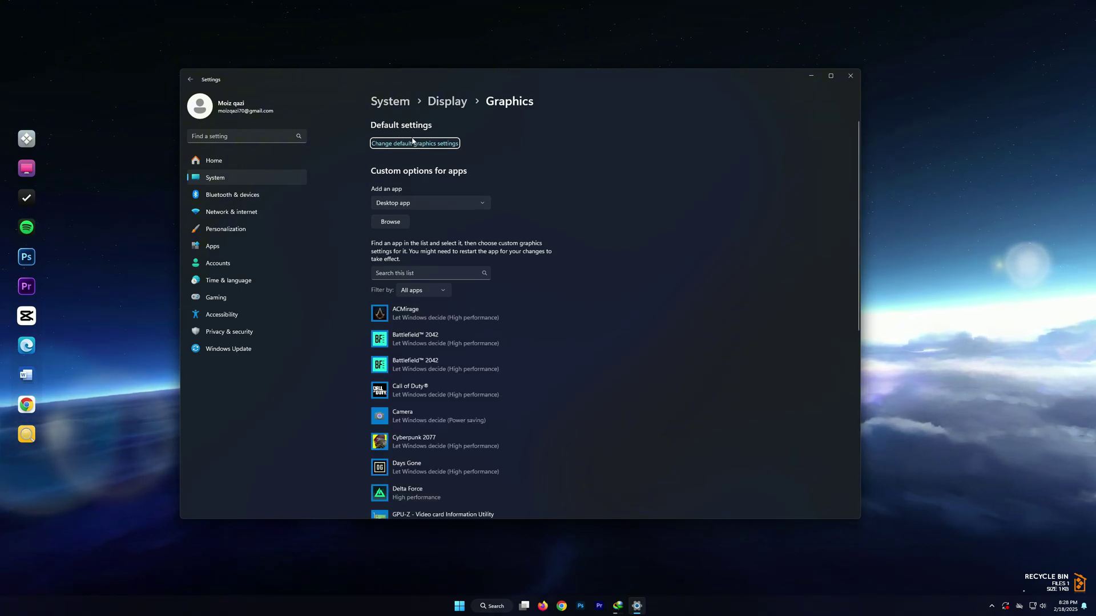
click(416, 143)
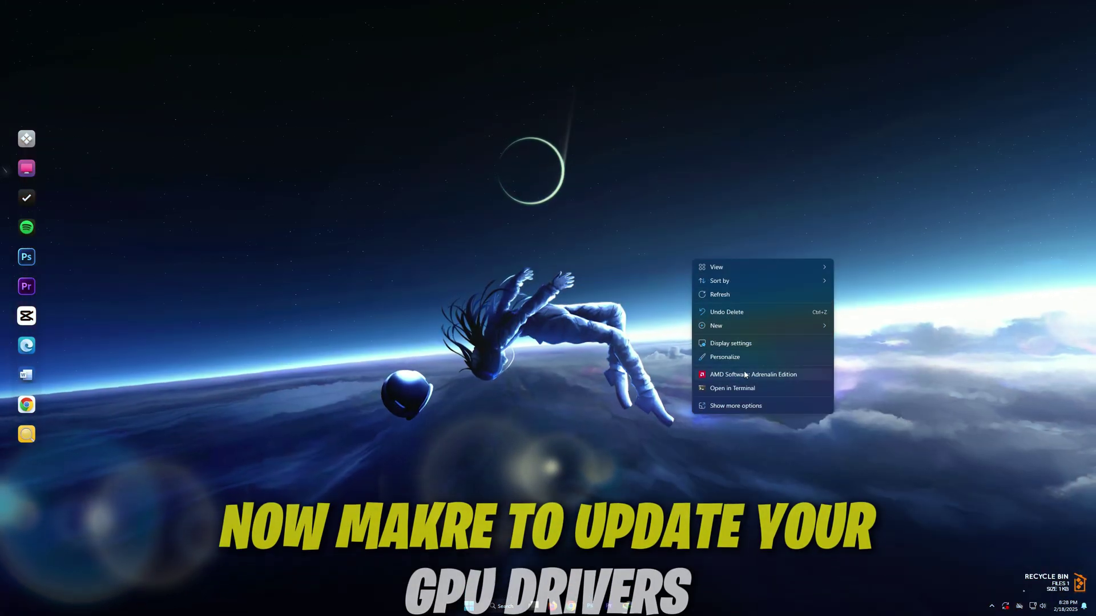
Switch to AMD Software: Adrenalin Edition and check for driver and software updates in its system settings
click(744, 375)
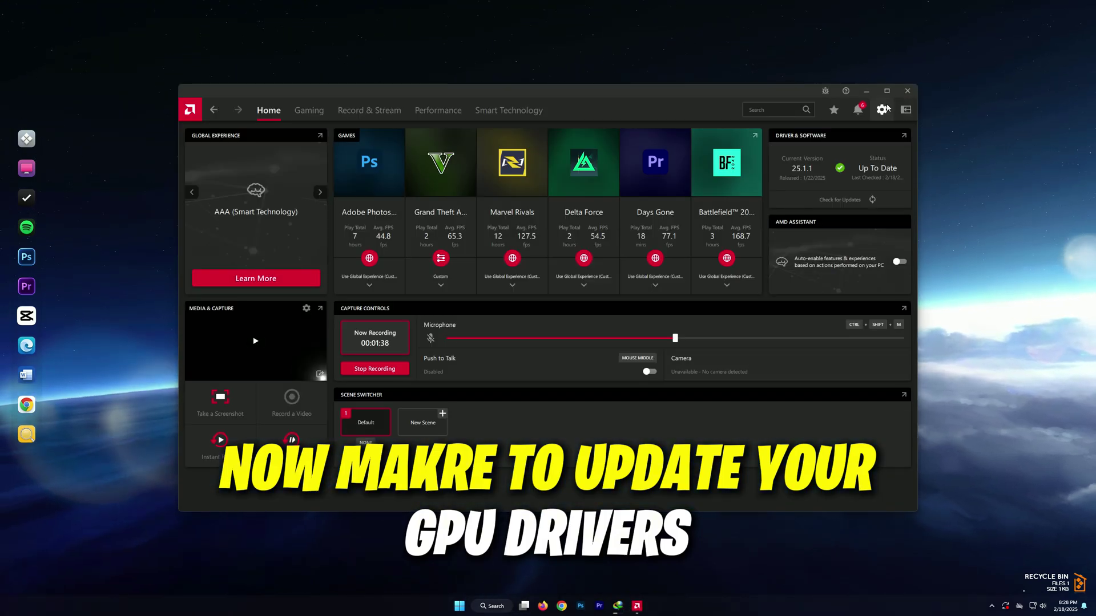
click(884, 108)
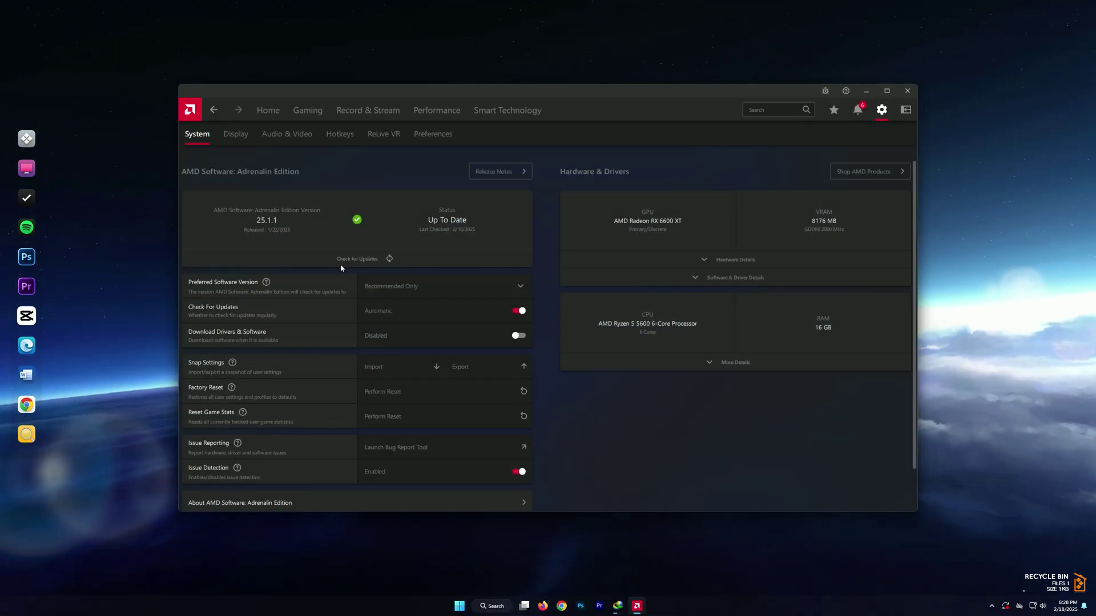
click(340, 264)
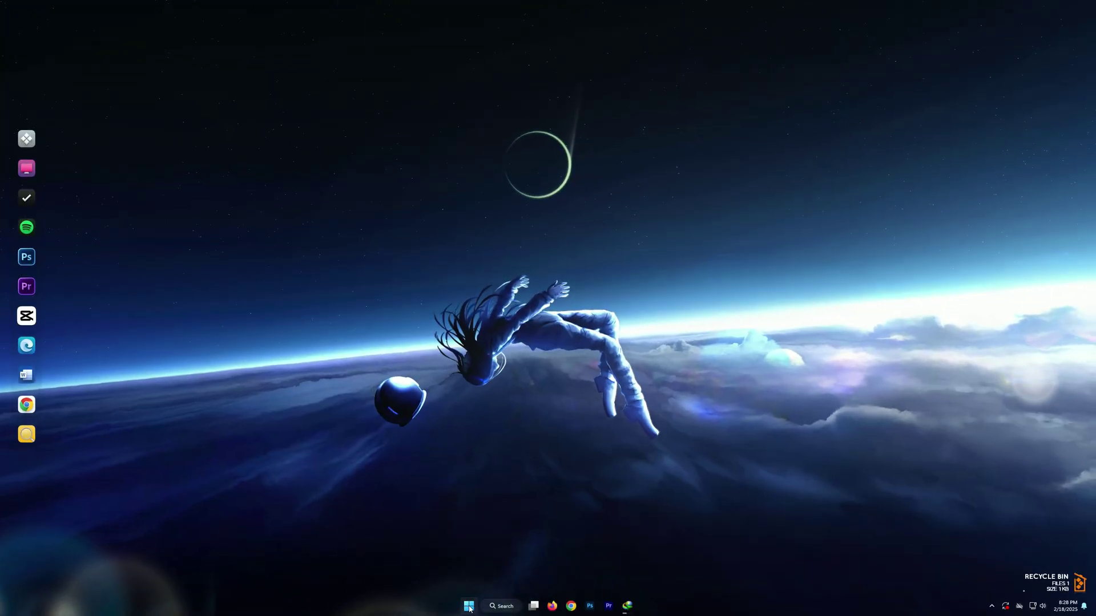
Search Windows for the advanced system settings, open them, and move the System Properties window to the middle of the desktop
key(super)
click(530, 299)
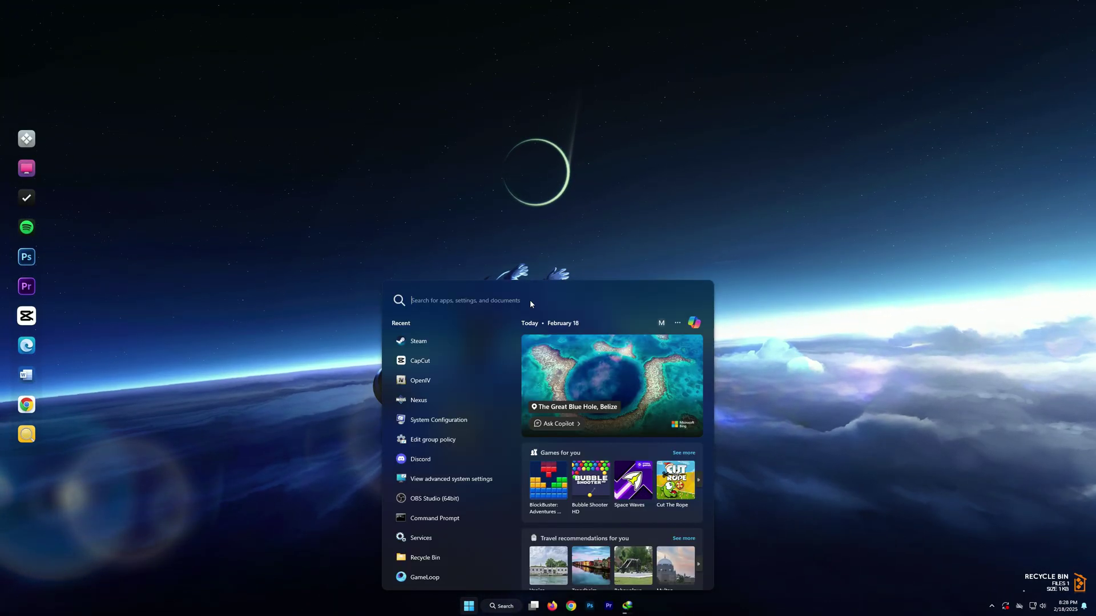
text(adva)
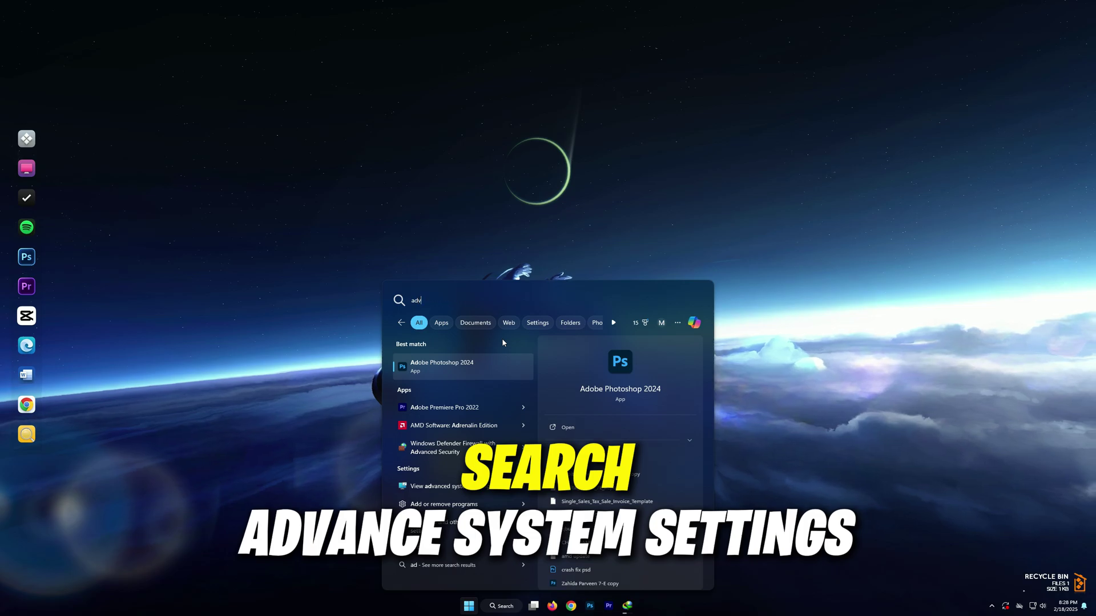
click(479, 364)
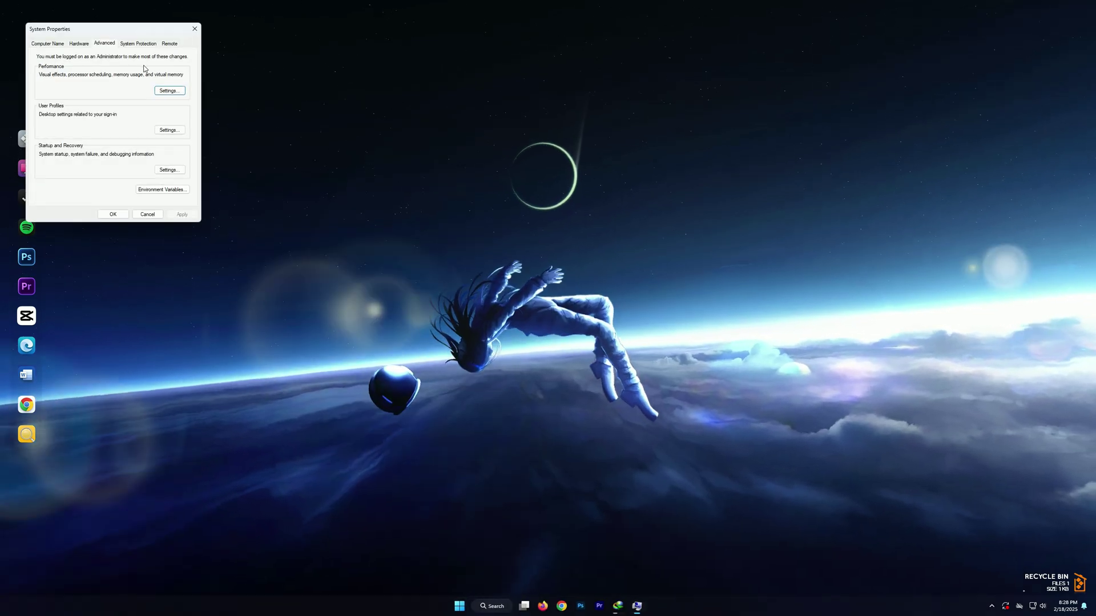
drag(118, 27, 544, 225)
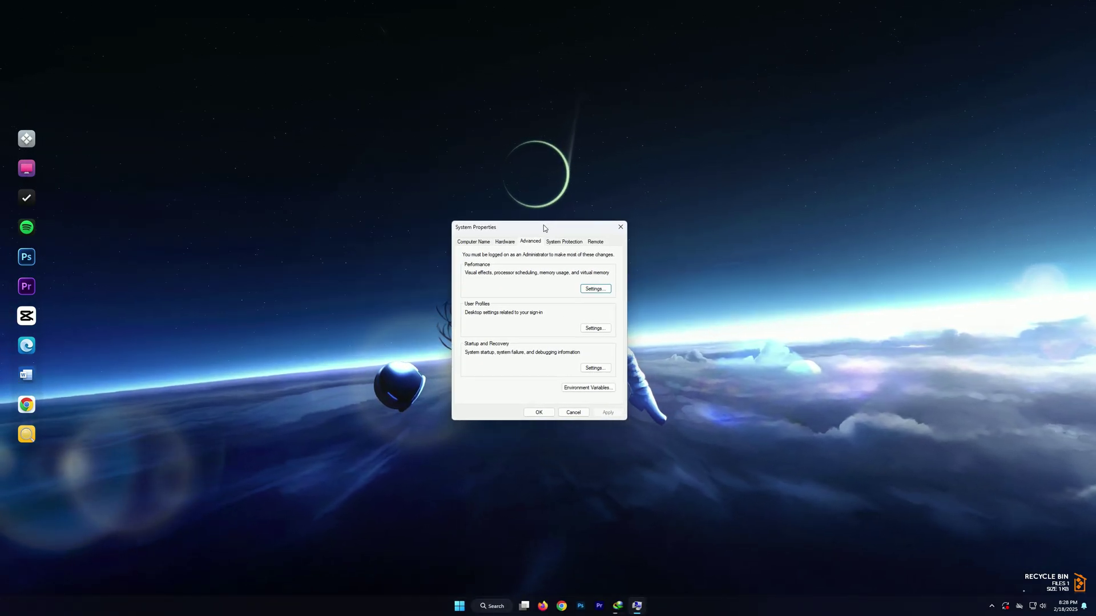
Adjust visual effects for best performance, enable only thumbnails instead of icons and smooth edges of screen fonts, apply, and close System Properties
click(595, 289)
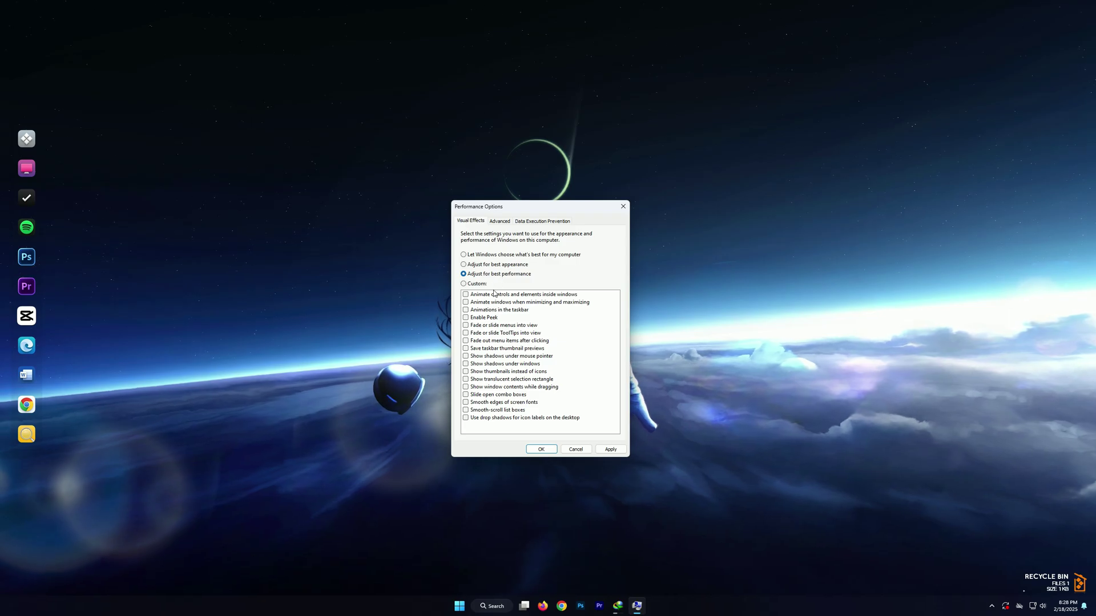
click(467, 372)
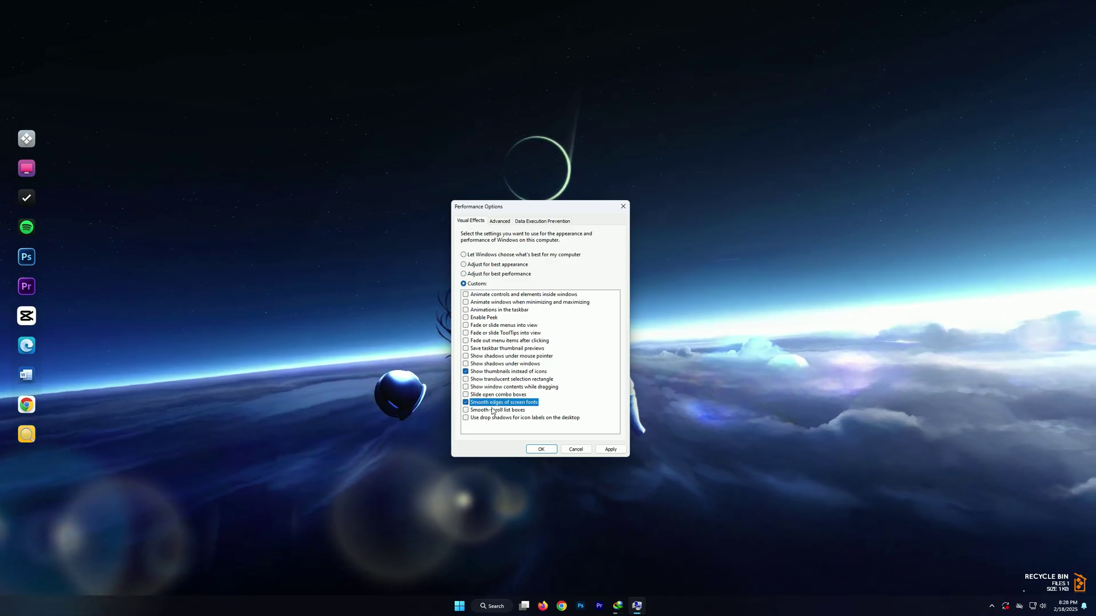
click(611, 450)
click(541, 449)
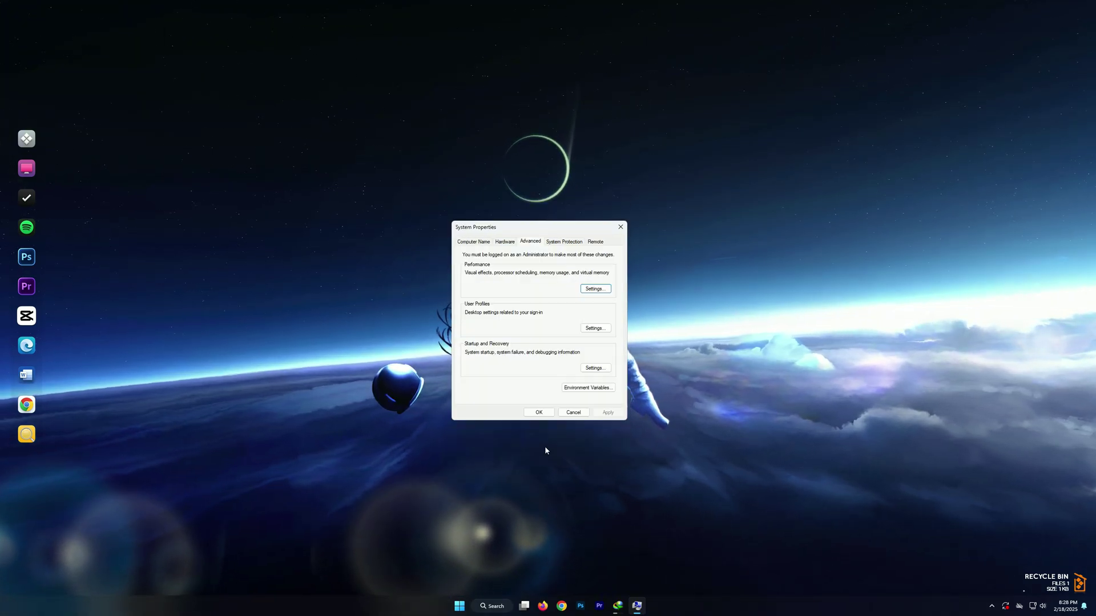
click(542, 414)
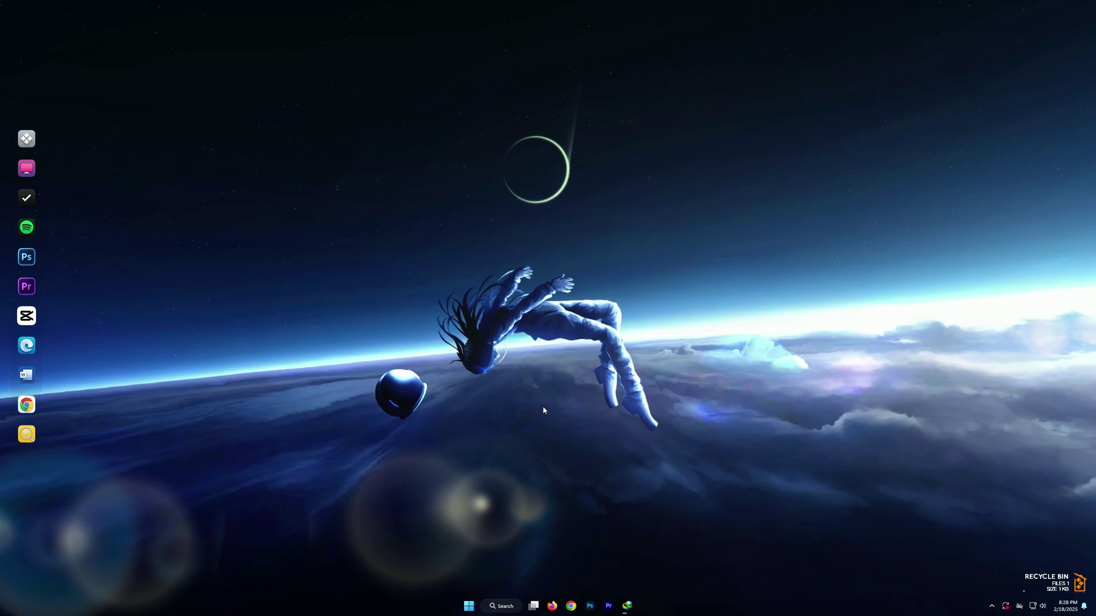
Search Windows for System Configuration and open it
click(469, 606)
text(s)
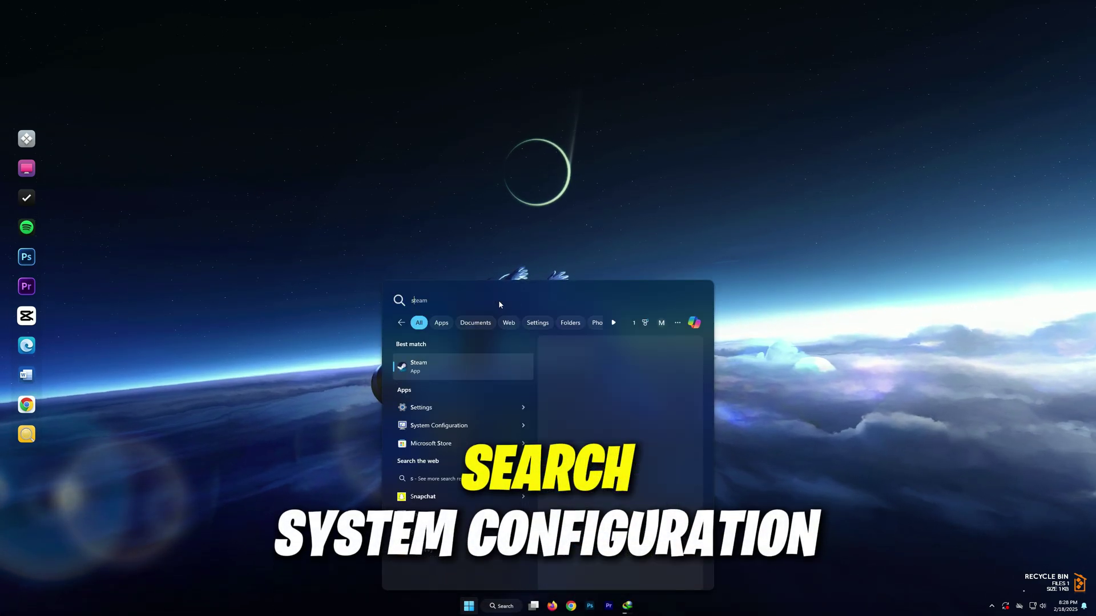
text(yste)
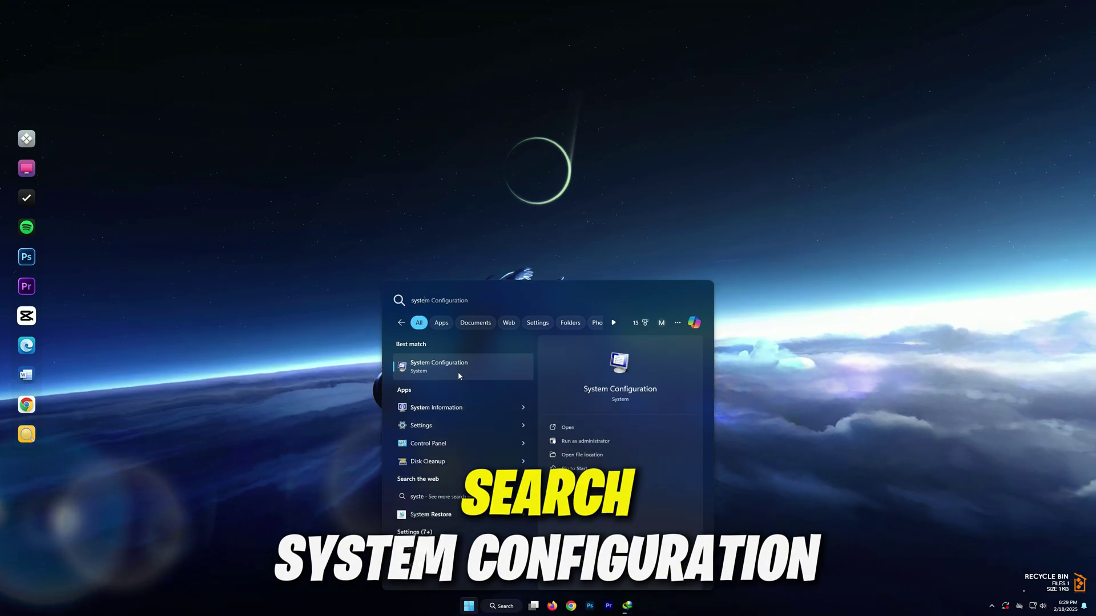
click(433, 368)
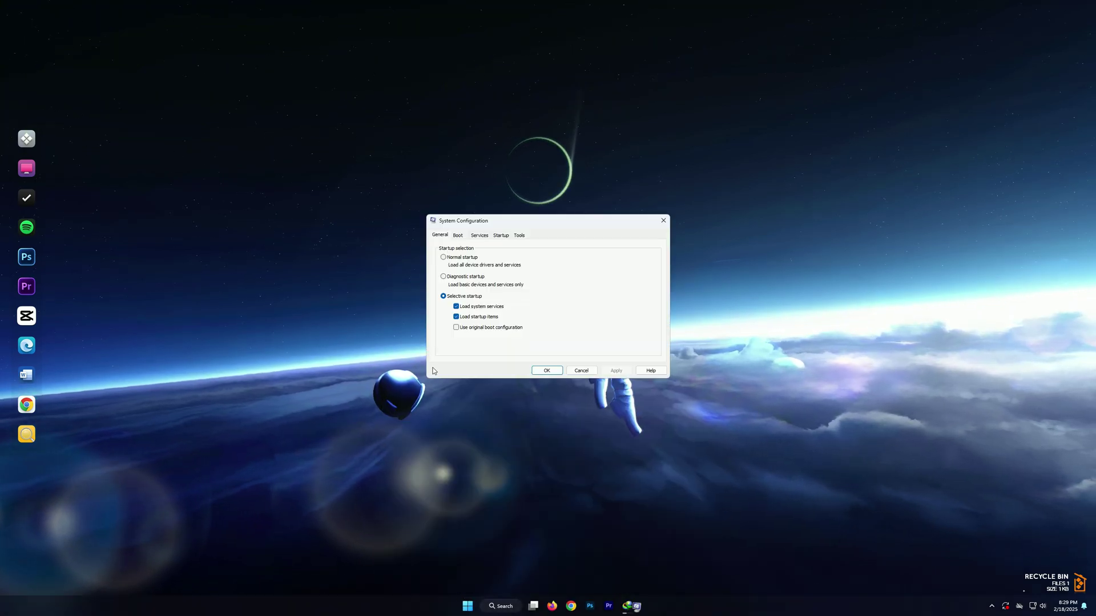
Set the number of processors to 12 in the advanced boot options, apply the change, and close System Configuration
click(457, 235)
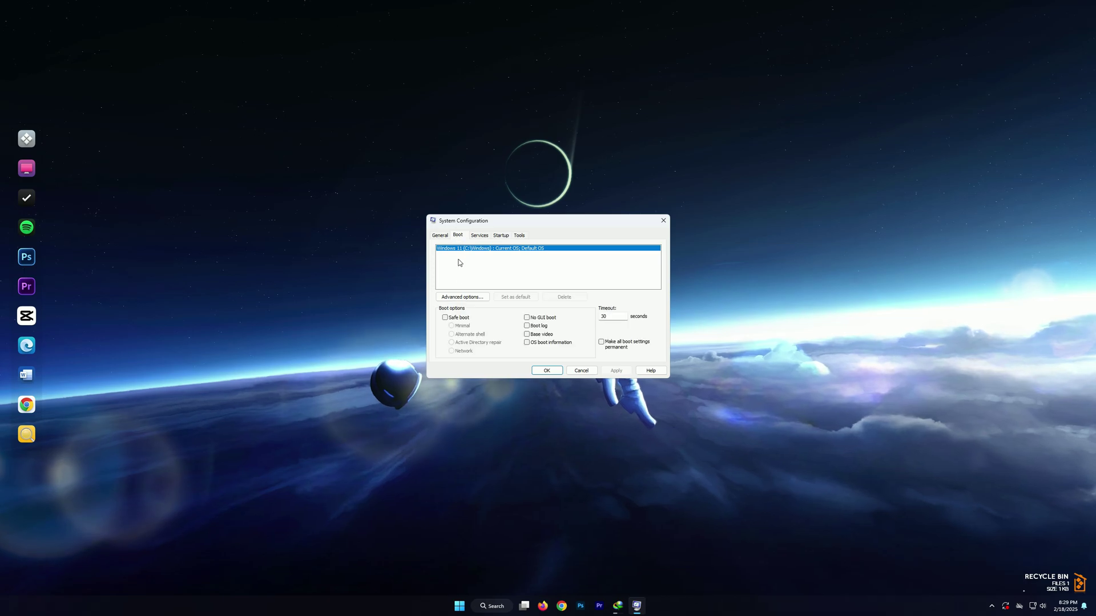
click(458, 298)
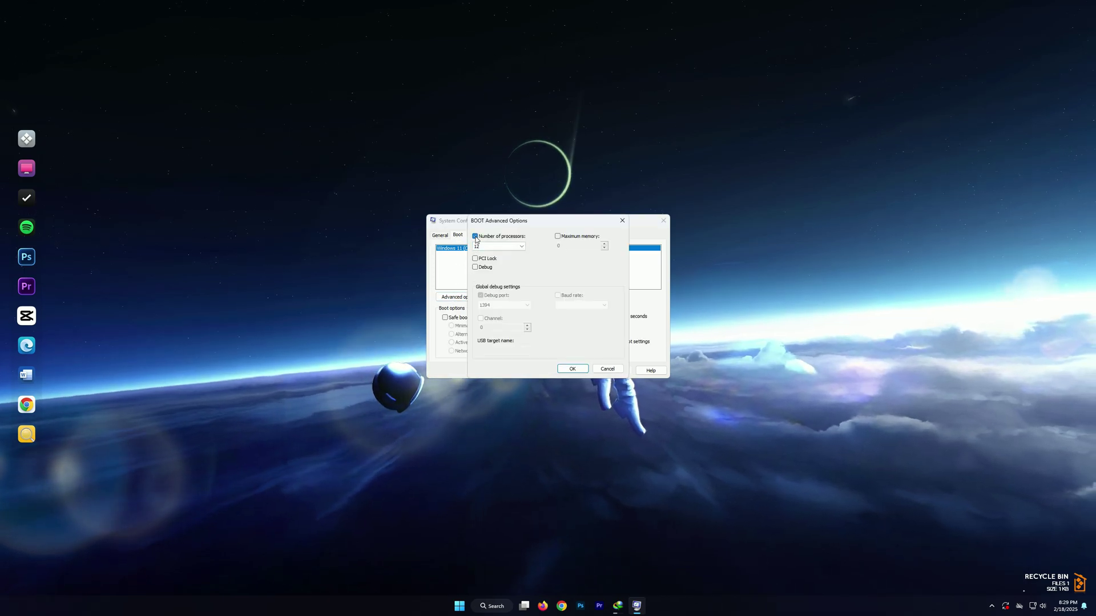
click(475, 236)
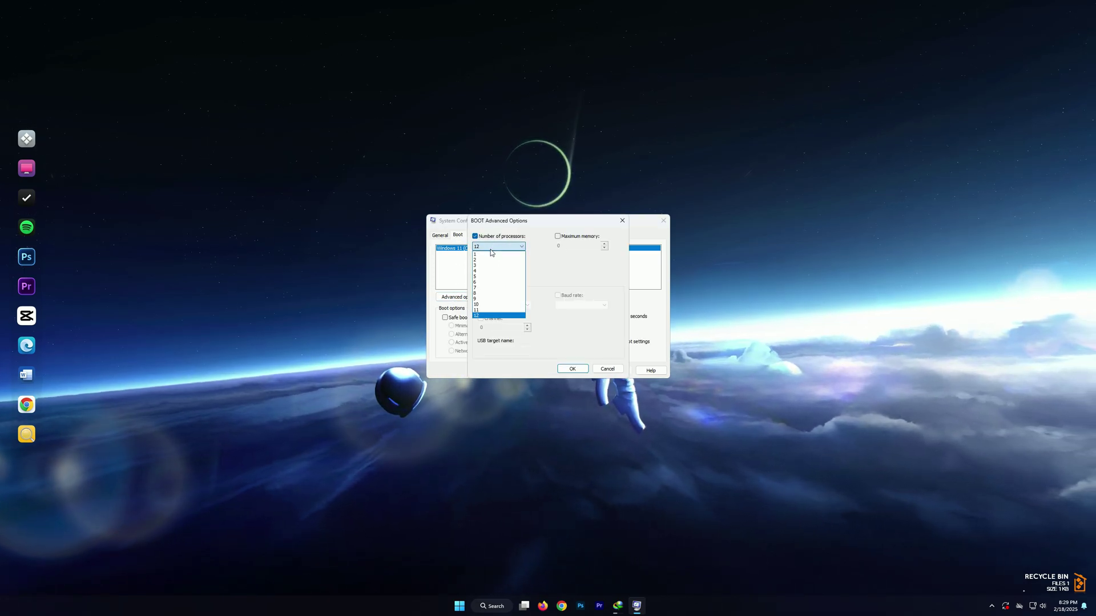
click(527, 253)
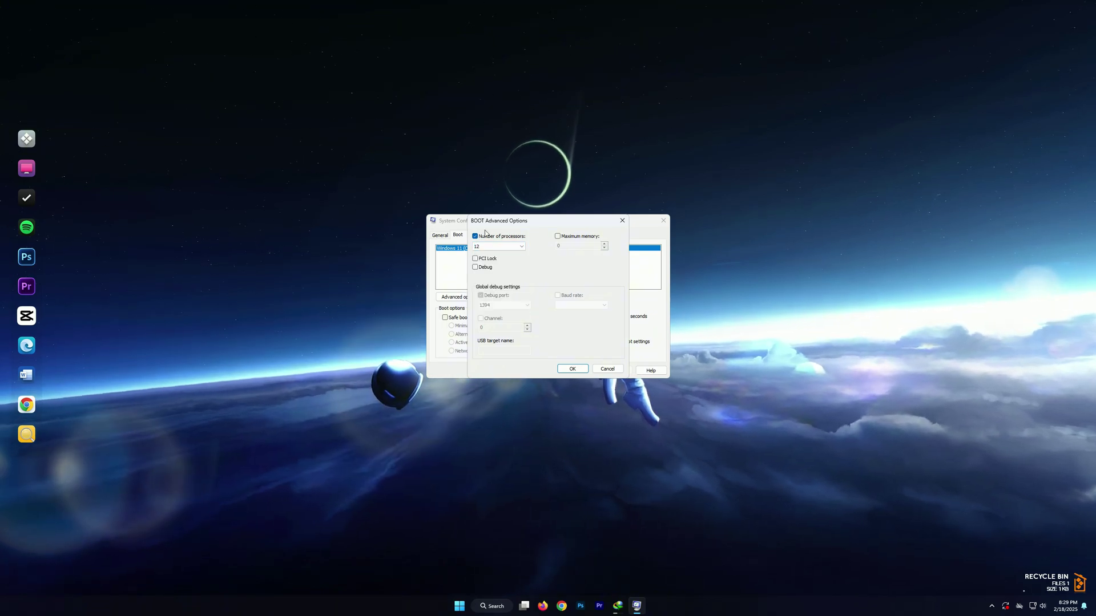
click(573, 369)
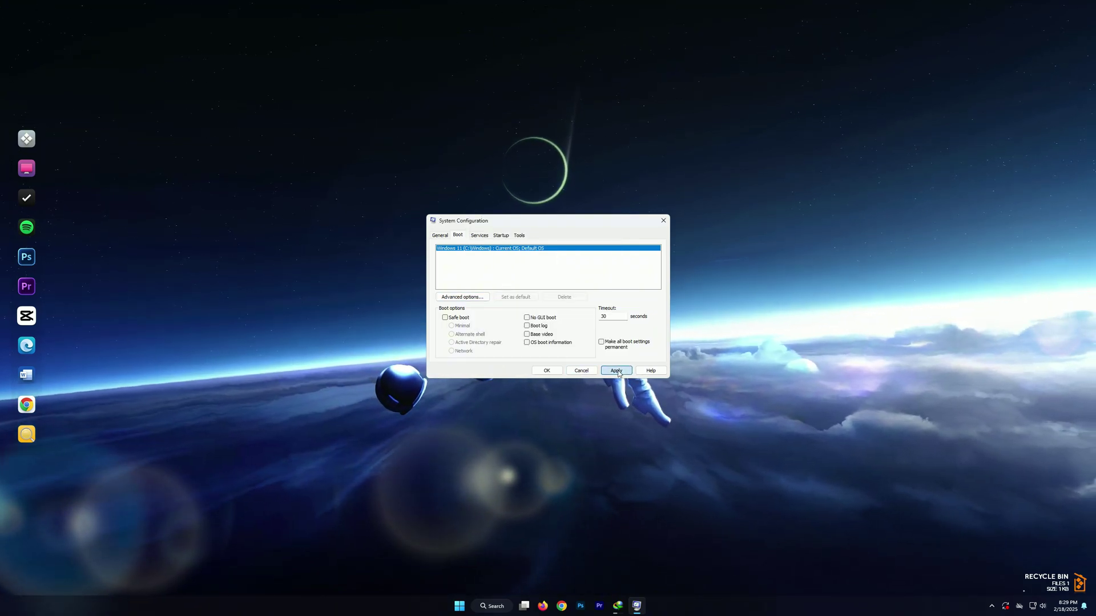
click(546, 371)
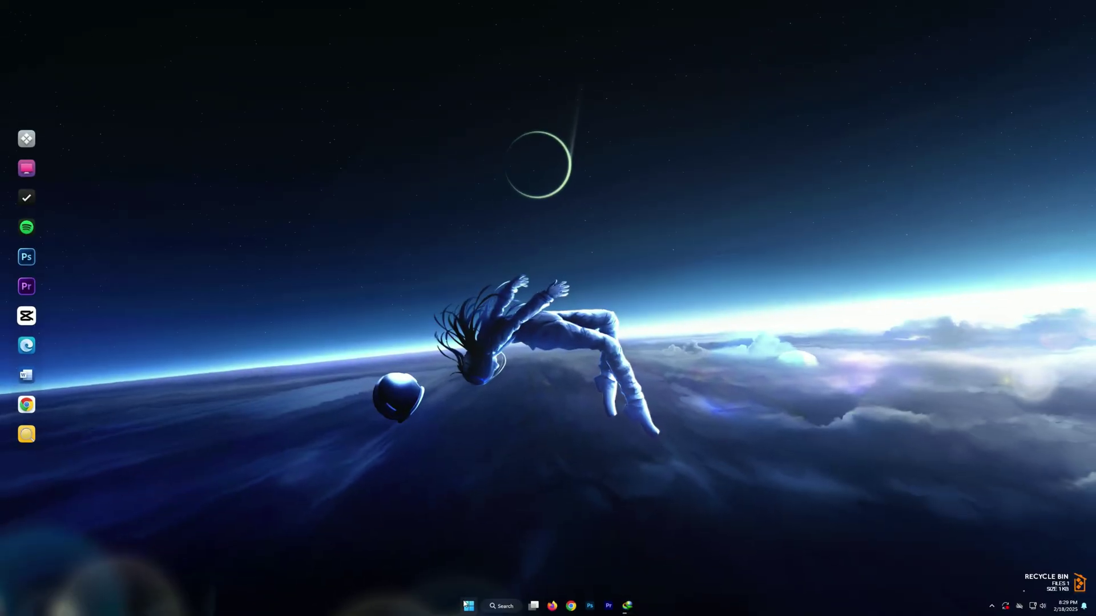
Search Windows for Edit group policy, open it, and move the Local Group Policy Editor window to the middle of the desktop
click(467, 605)
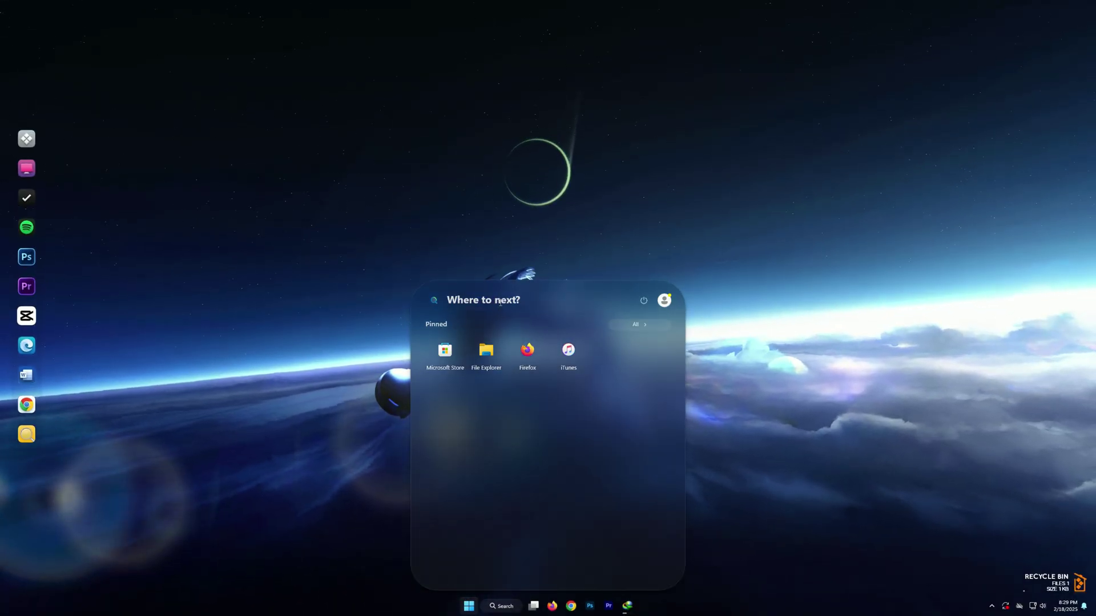
click(500, 300)
text(ed)
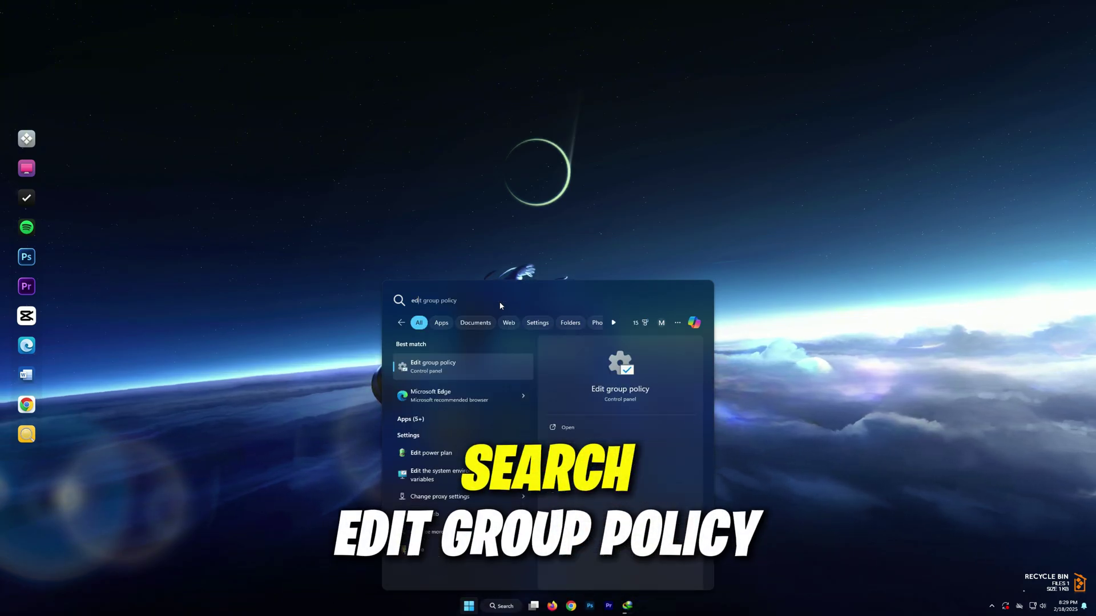
text(it)
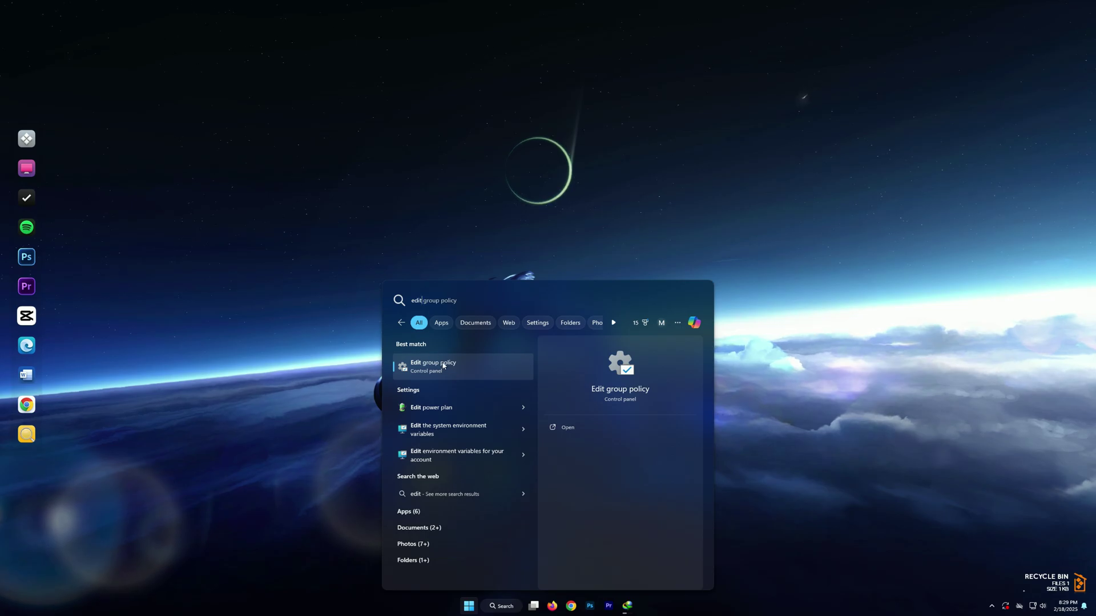
click(447, 367)
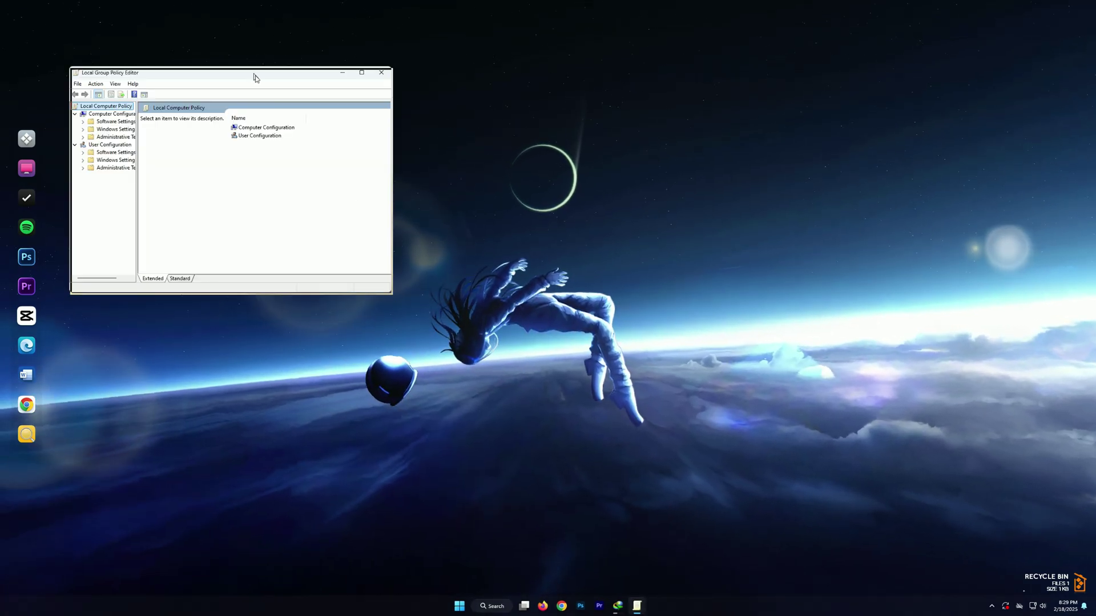
drag(261, 77, 549, 166)
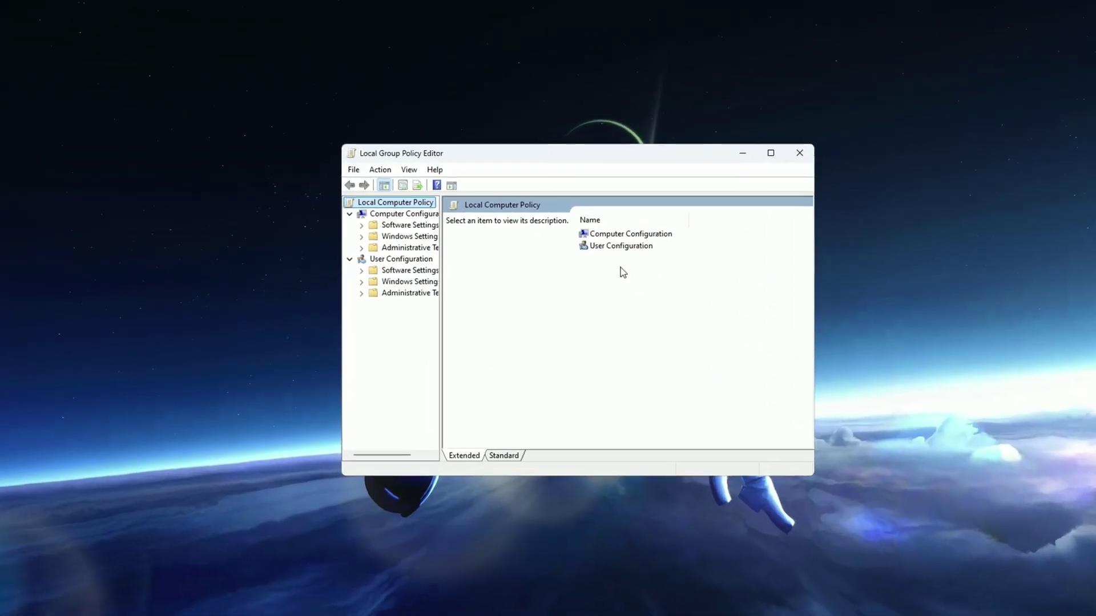
Open the Power Management folder under Computer Configuration > Administrative Templates > System
double_click(630, 235)
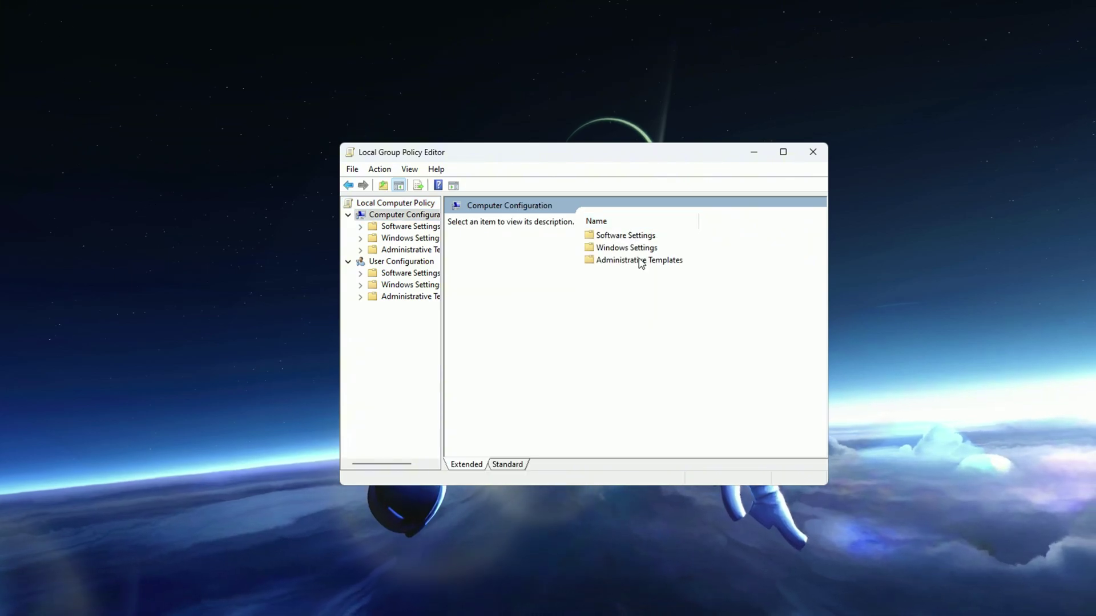
double_click(617, 261)
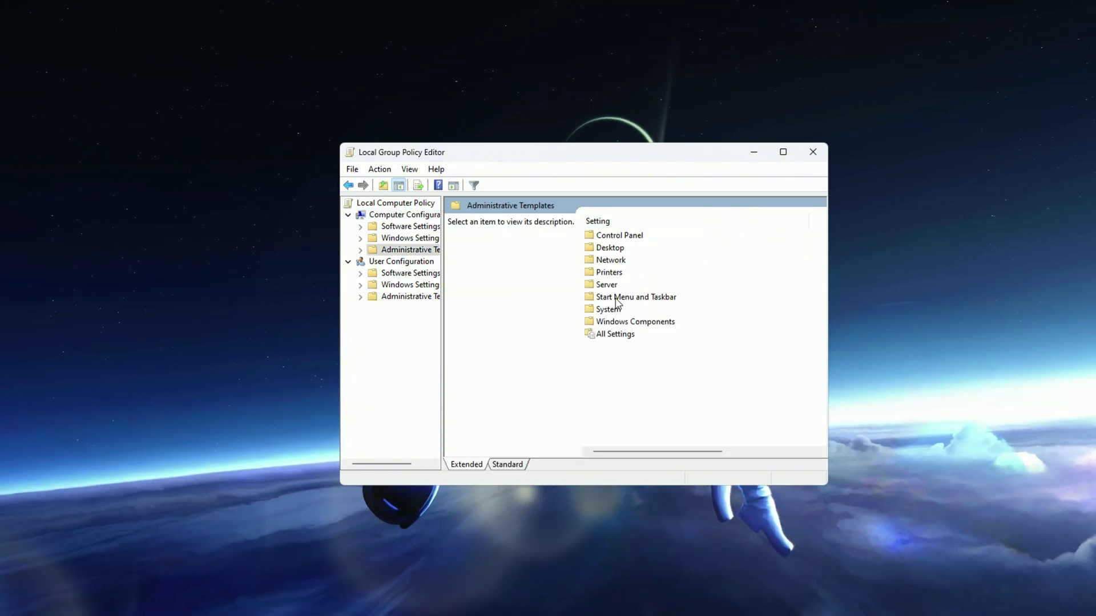
double_click(607, 310)
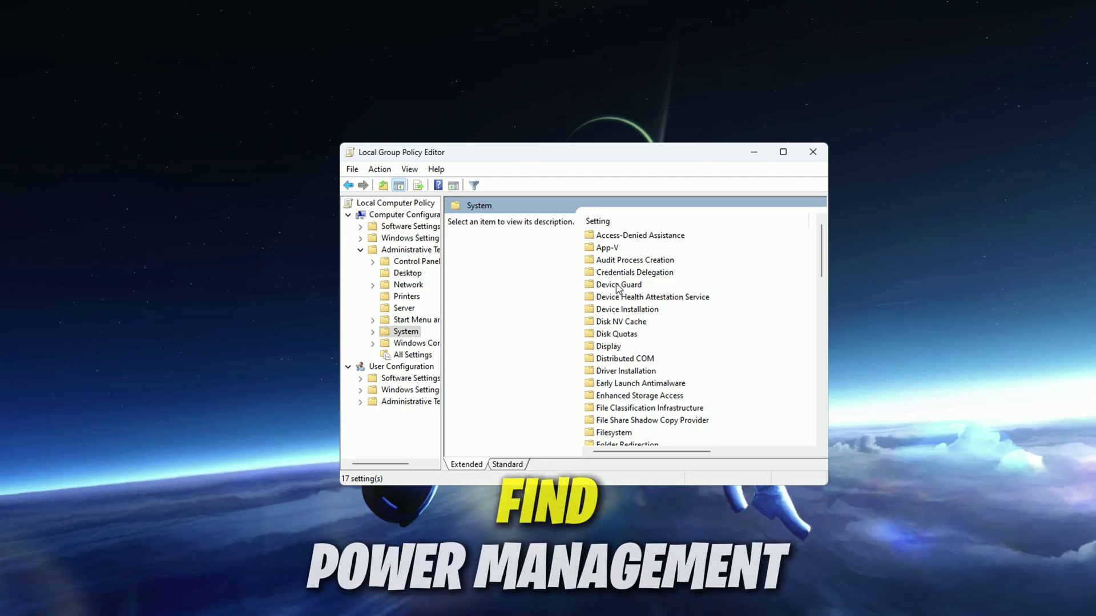
scroll(616, 284, down, 2)
key(p)
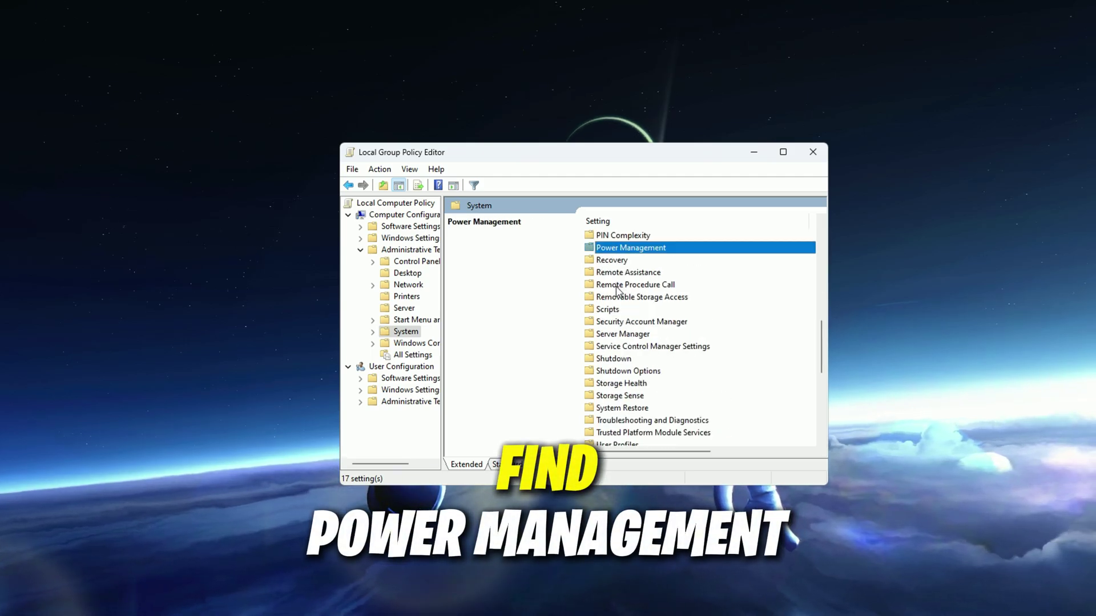
key(o)
double_click(623, 249)
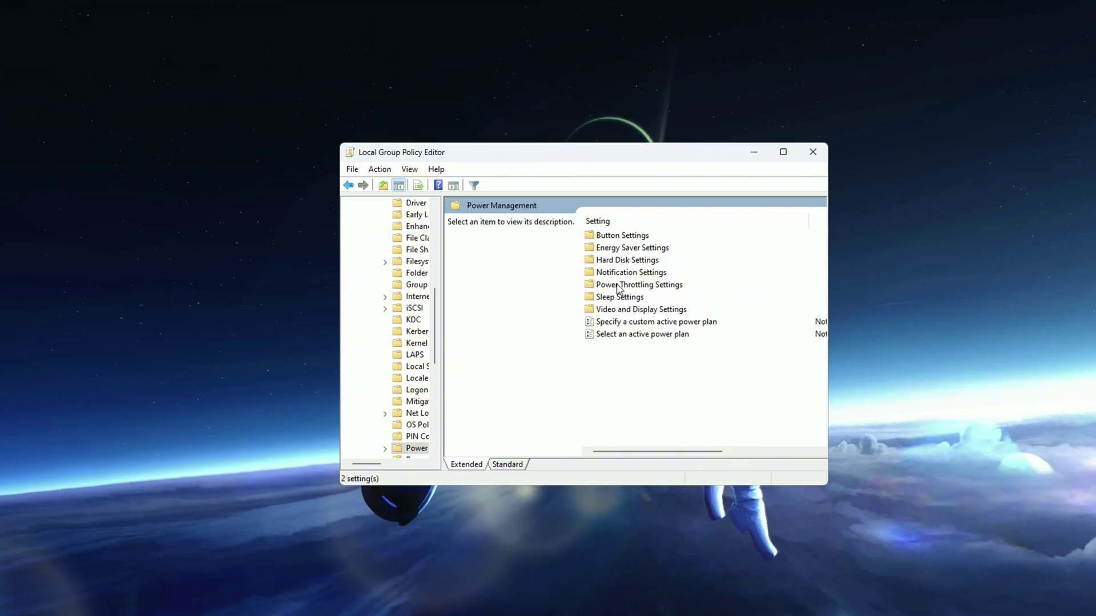
Set the Turn off Power Throttling policy in Power Throttling Settings to Enabled and confirm it
double_click(617, 285)
click(629, 236)
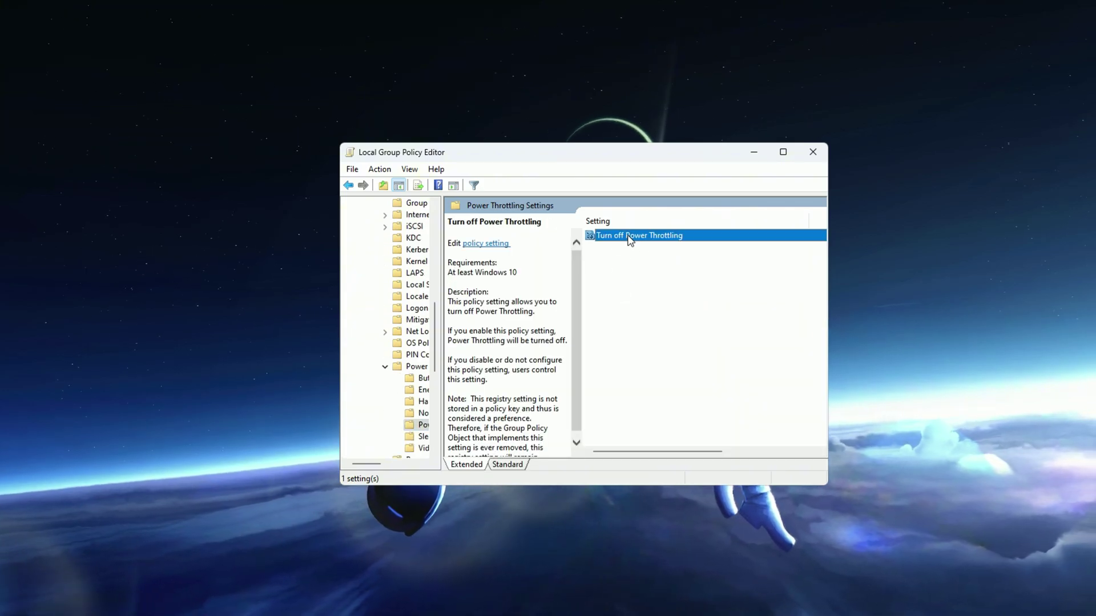
double_click(630, 238)
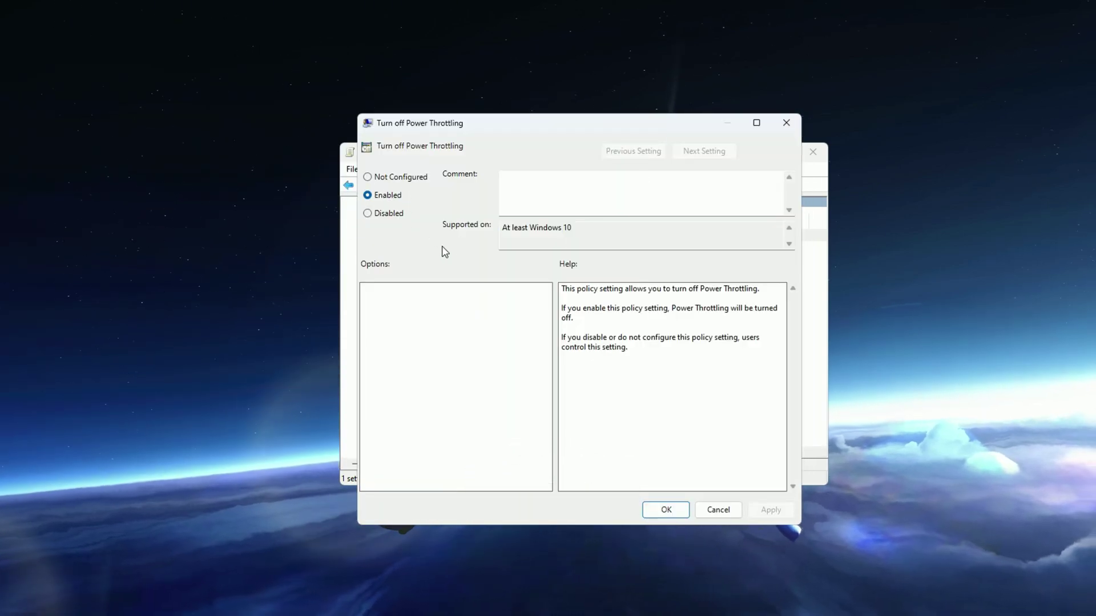
click(663, 508)
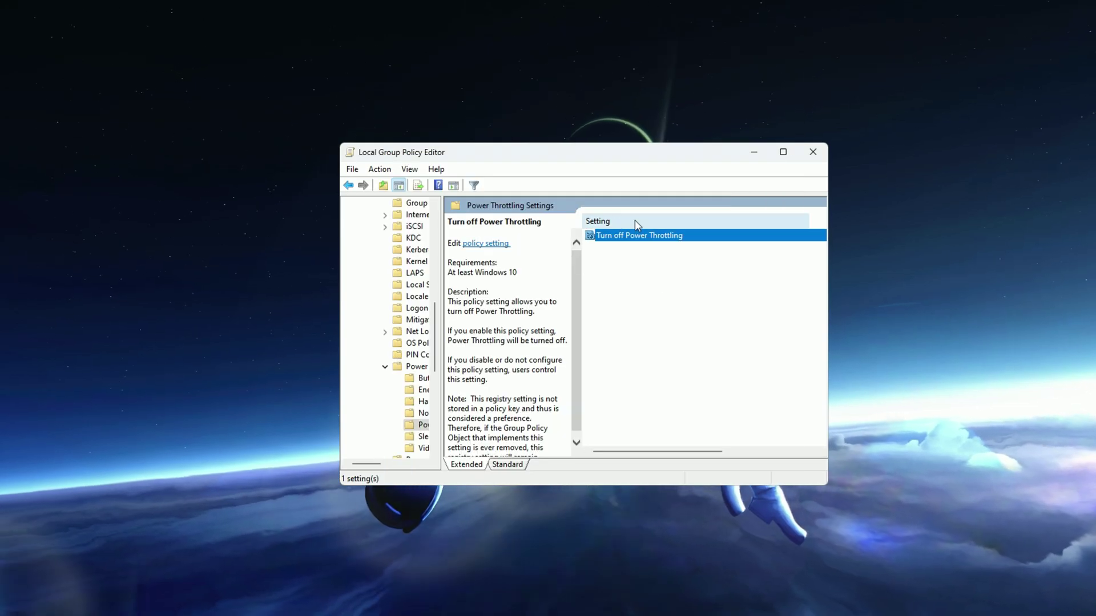
Return to Administrative Templates and open the App Privacy settings under Windows Components
click(352, 187)
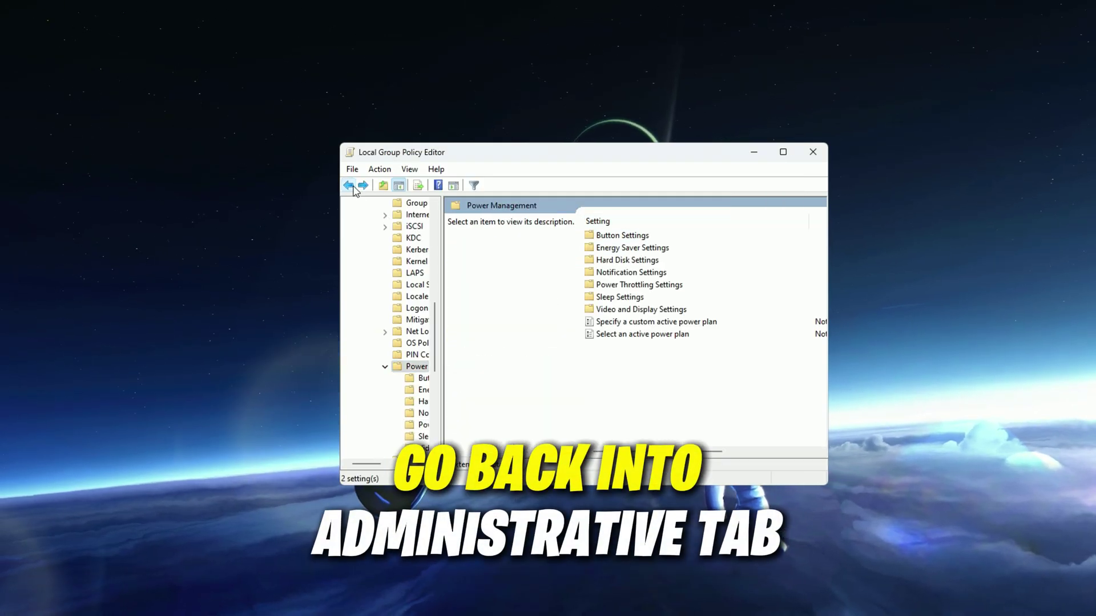
click(352, 187)
click(352, 187)
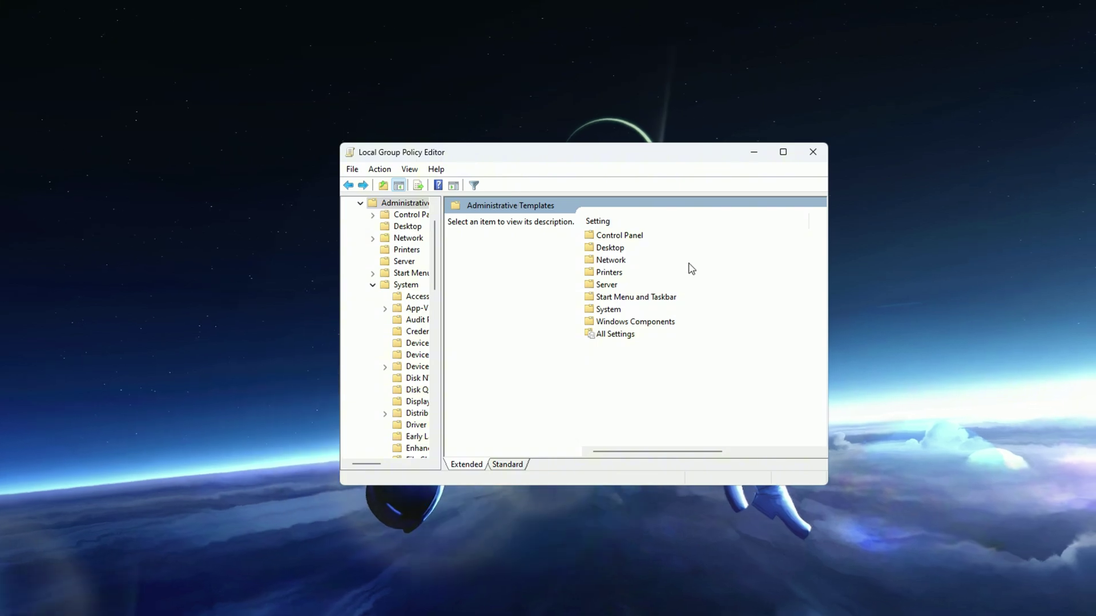
double_click(602, 322)
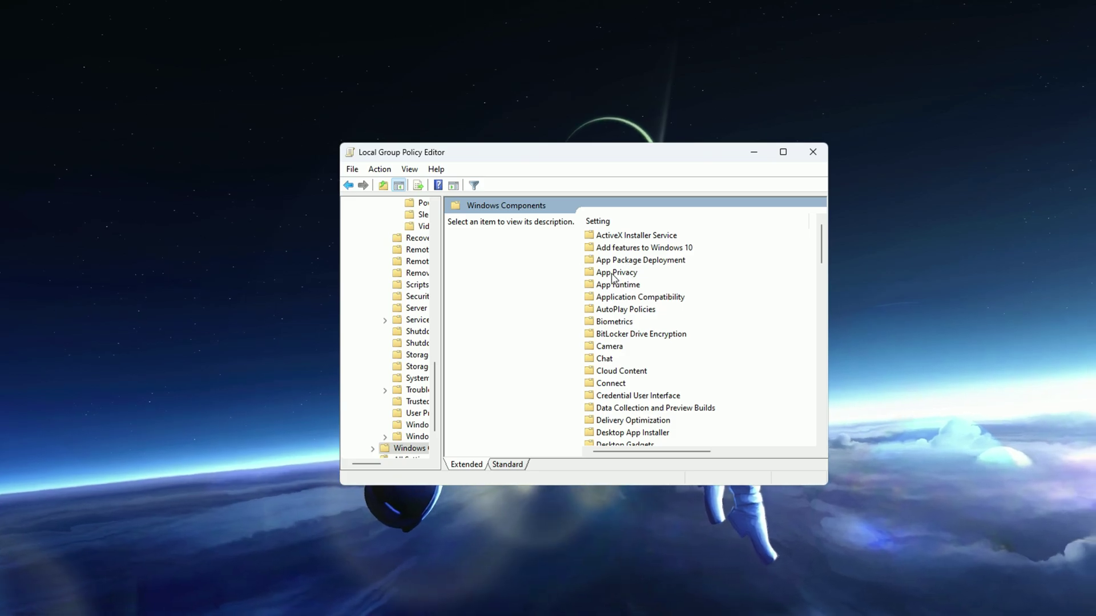
click(615, 273)
double_click(631, 275)
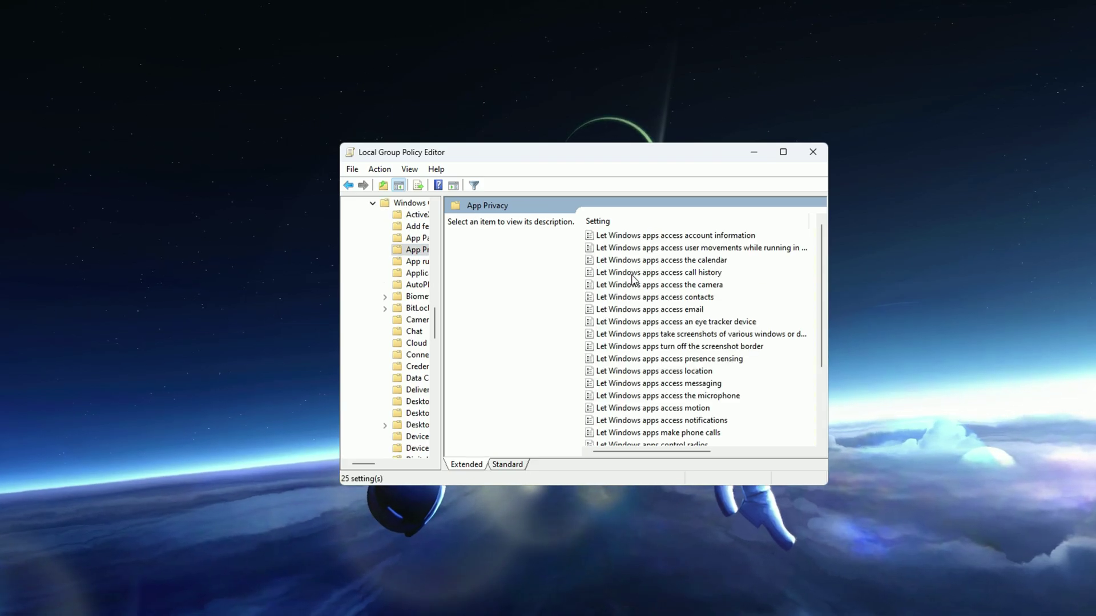
scroll(638, 276, down, 3)
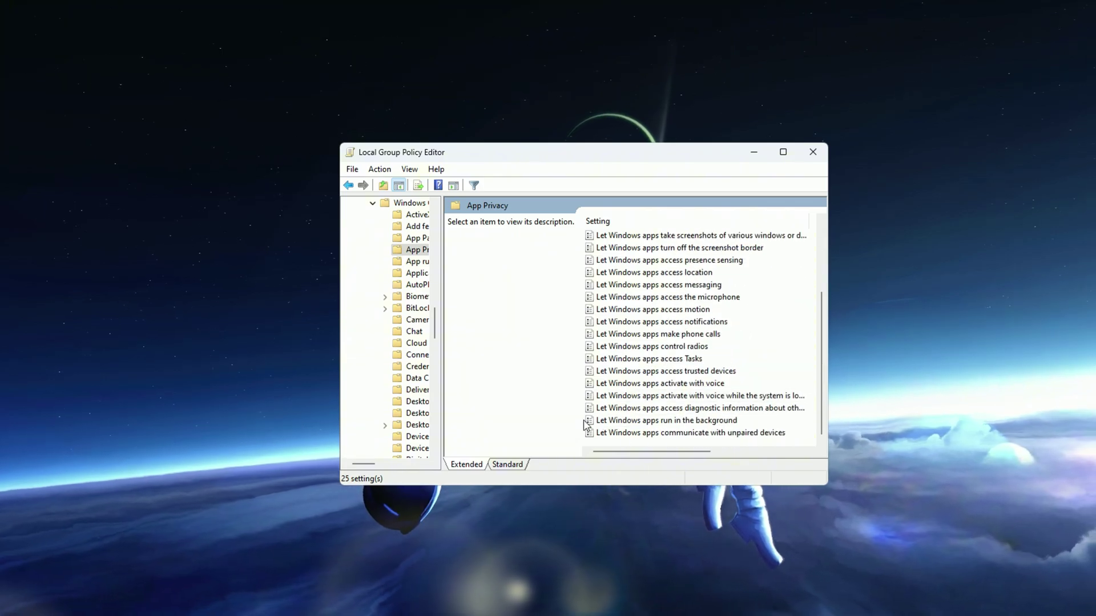
Enable the policy Let Windows apps run in the background with Force Deny for all apps, confirm, and close the policy editor
double_click(673, 421)
drag(177, 82, 582, 96)
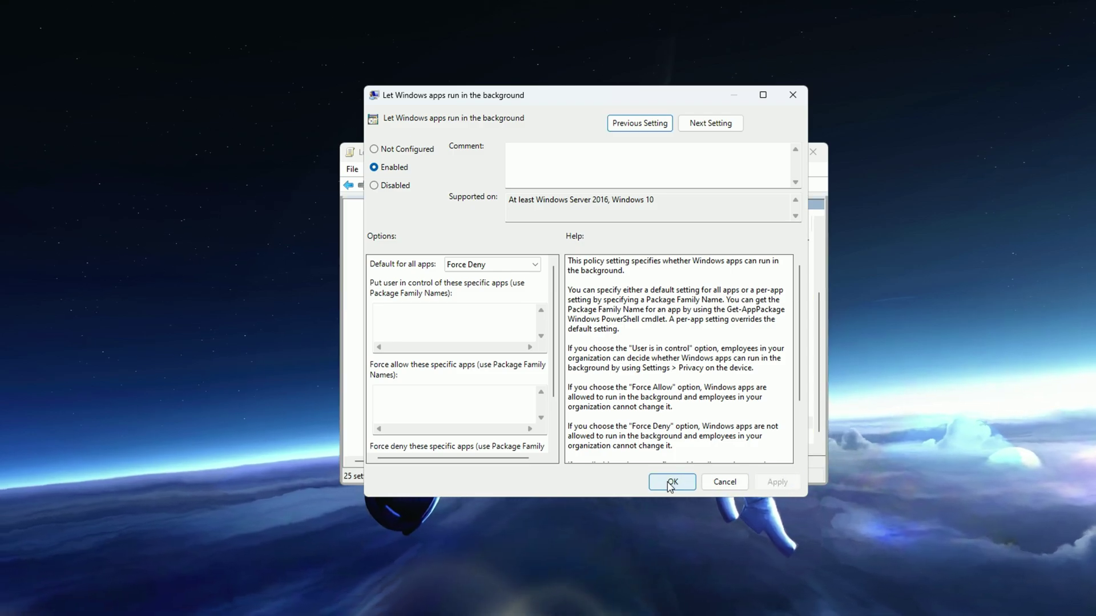
click(670, 483)
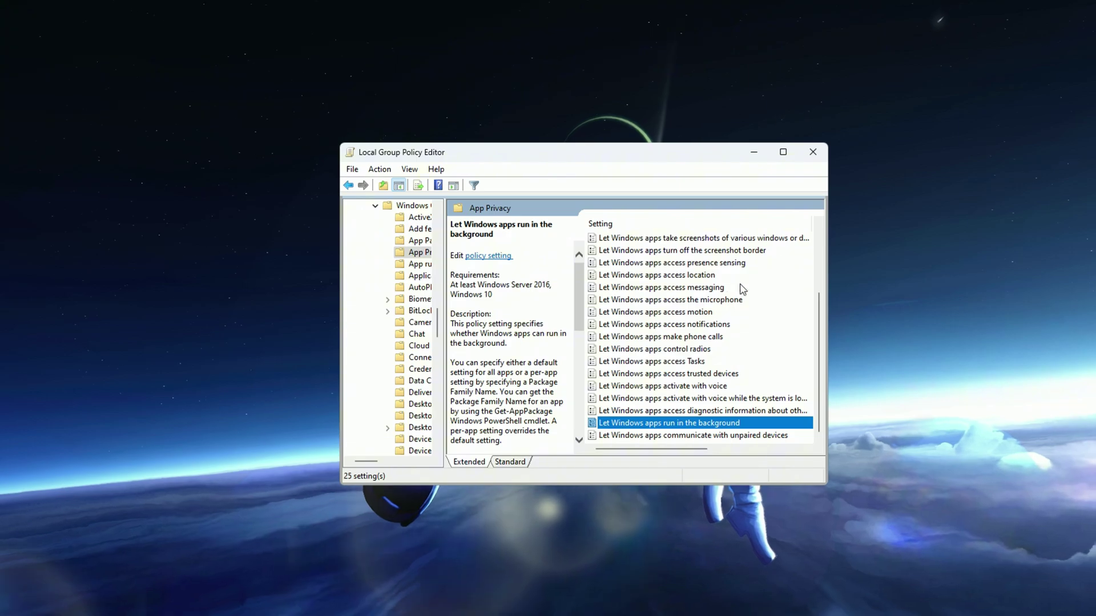
click(810, 152)
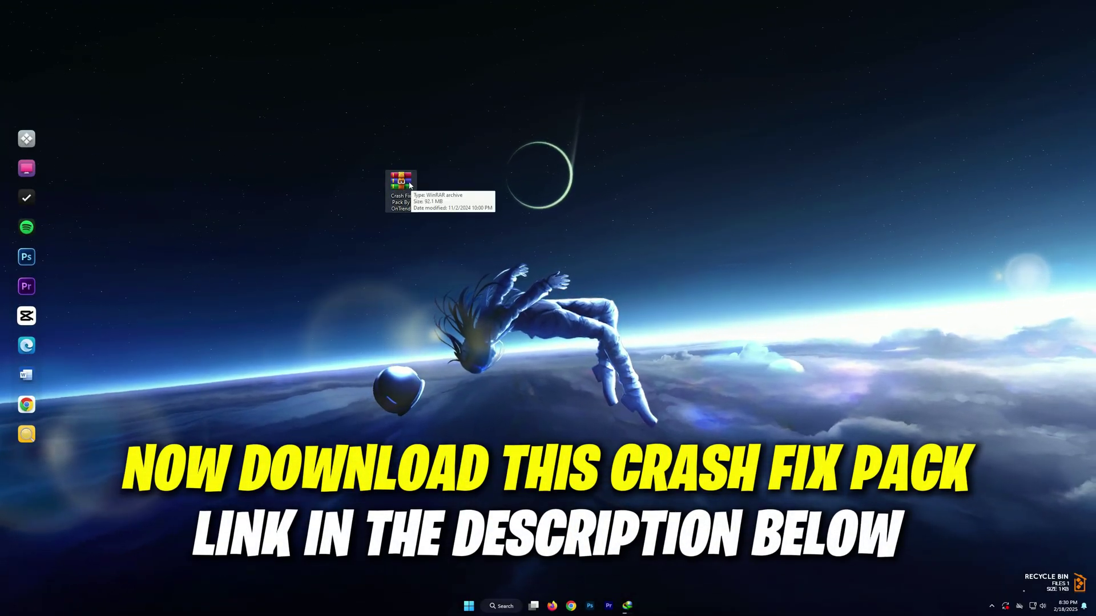
Open the Crash Fix Pack archive on the desktop, extract its folder to the desktop, and close the archive
double_click(401, 183)
click(599, 287)
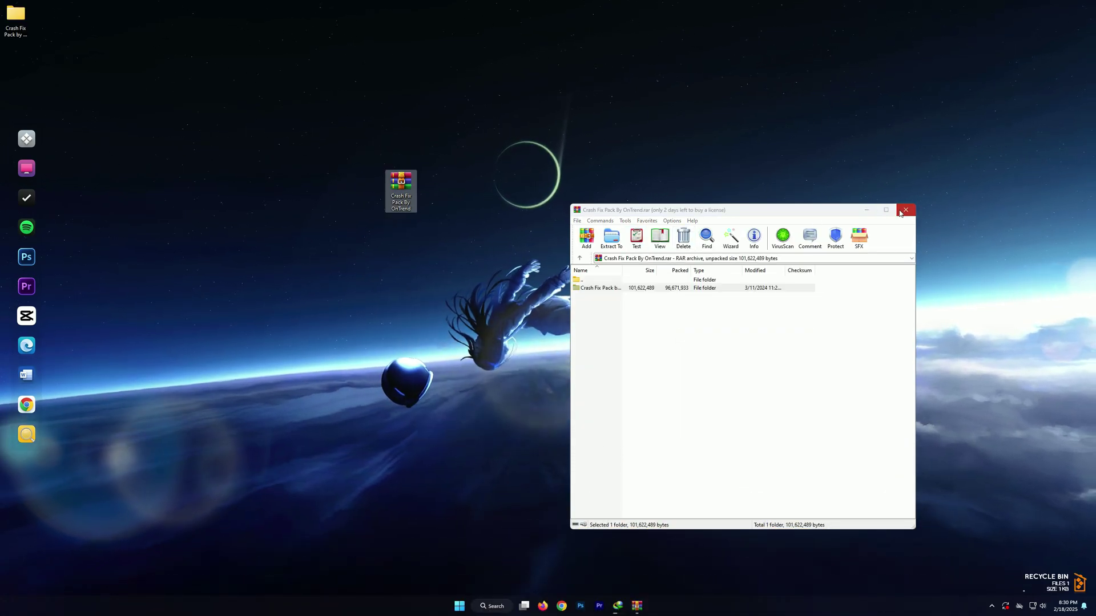
key(Escape)
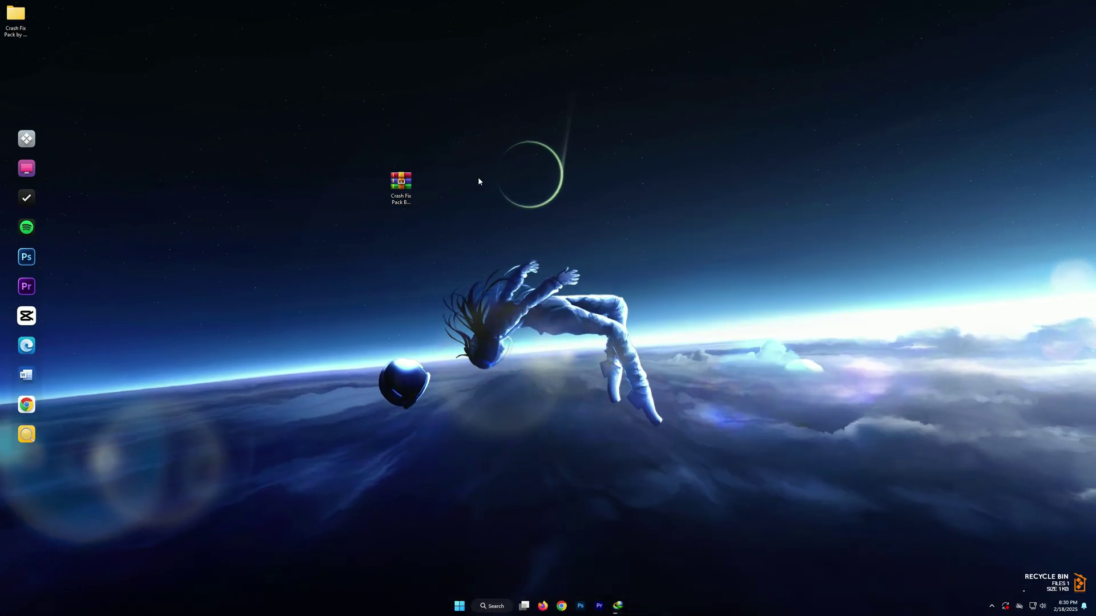
Open the extracted Crash Fix Pack folder and add the registry entries from its Crash Fix Pack by On Trend file to the registry
drag(354, 248, 604, 164)
double_click(466, 193)
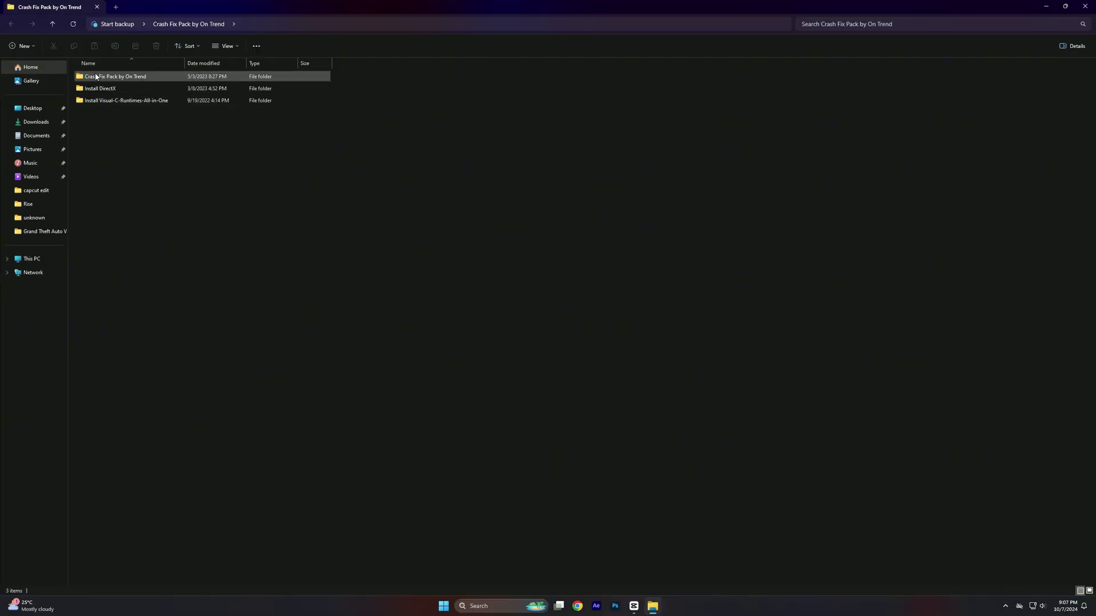
click(116, 76)
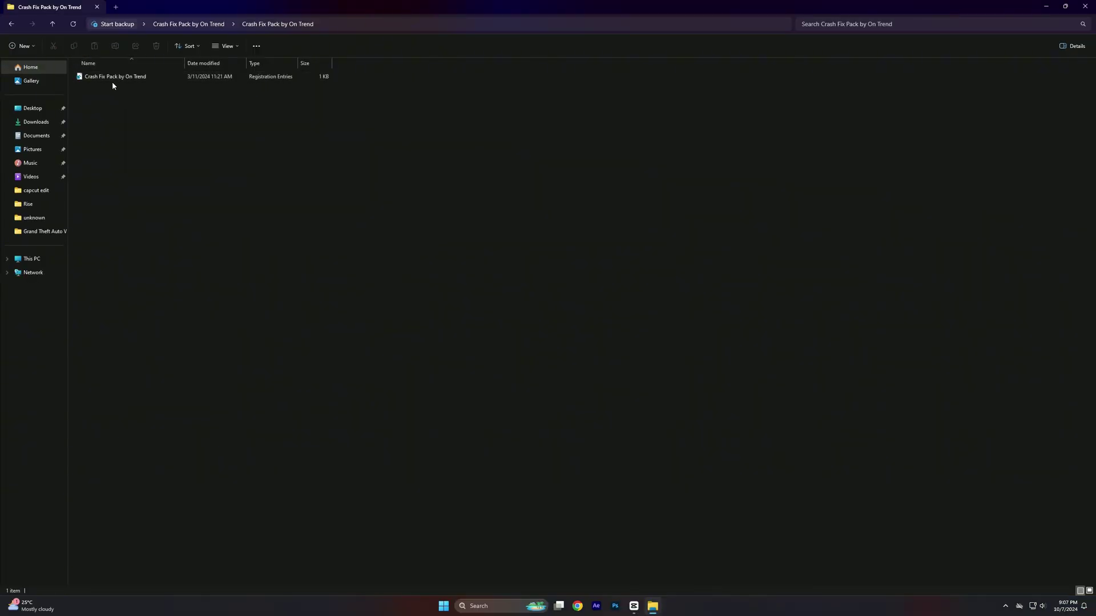
double_click(121, 82)
click(530, 373)
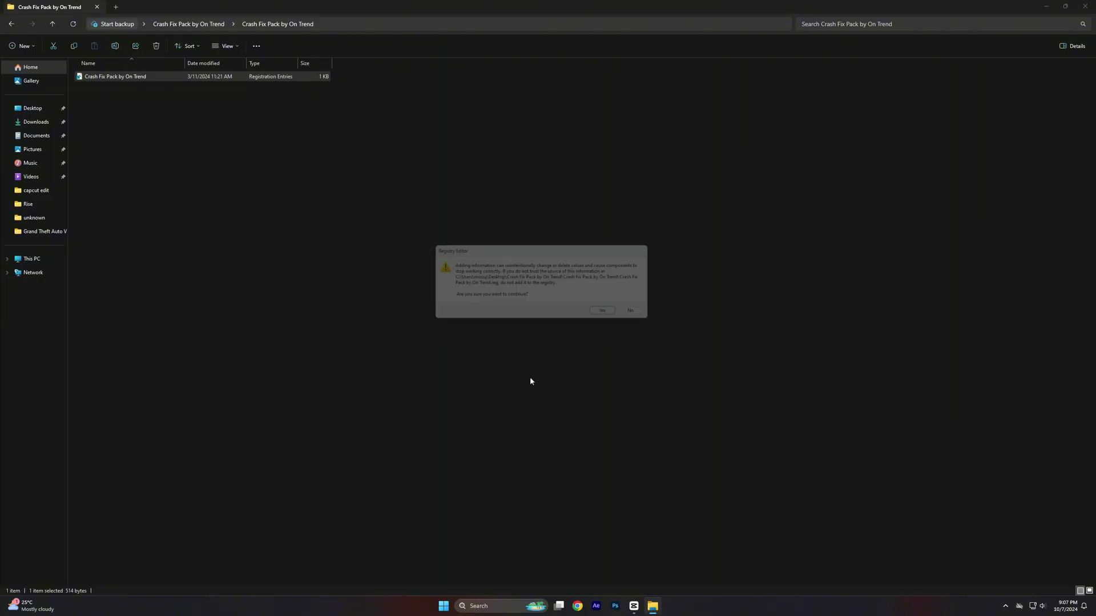
click(612, 316)
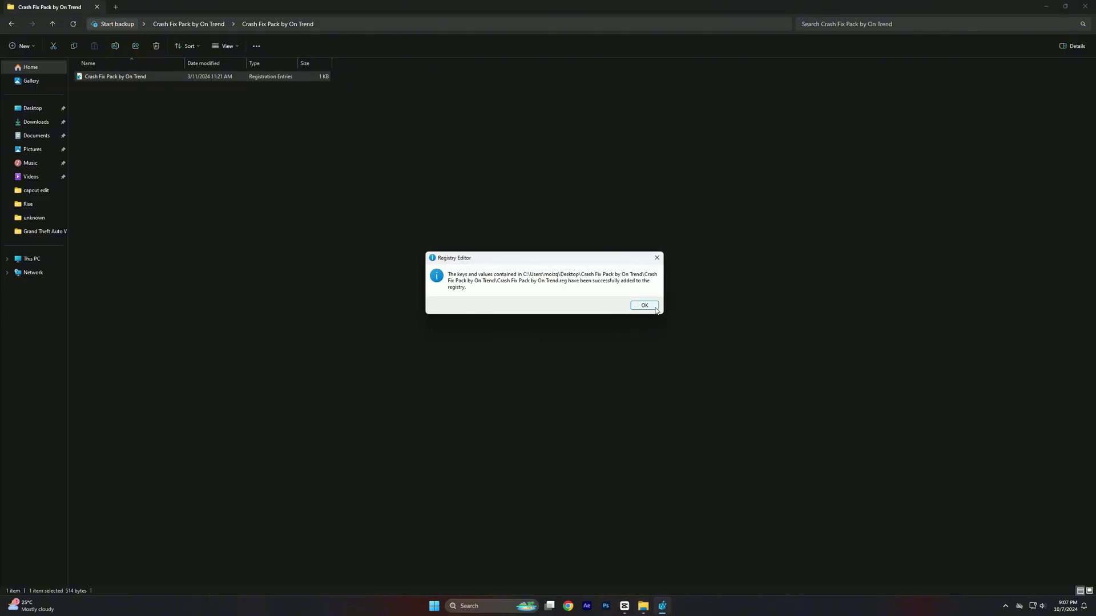
click(654, 308)
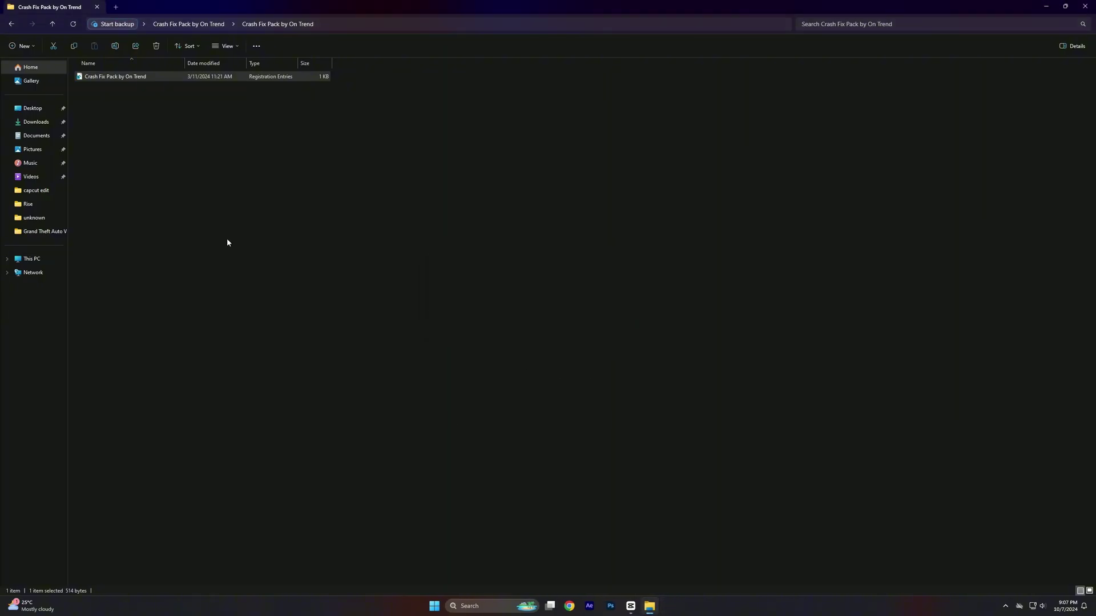
Open the pack's Install DirectX folder, launch the DirectX installer and allow it to make changes to the device
click(11, 27)
double_click(100, 90)
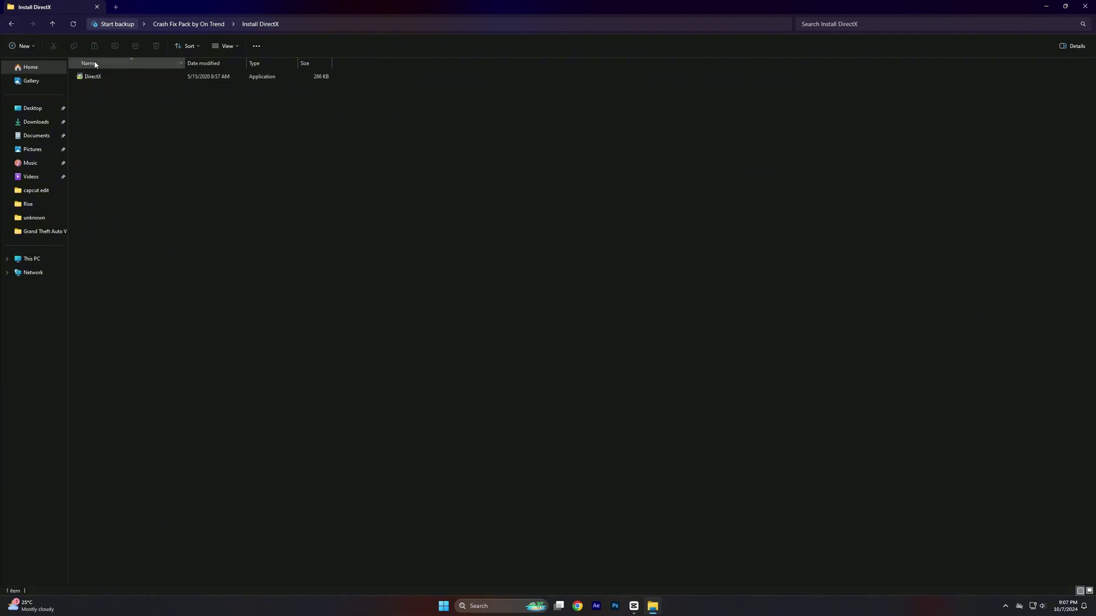
double_click(93, 78)
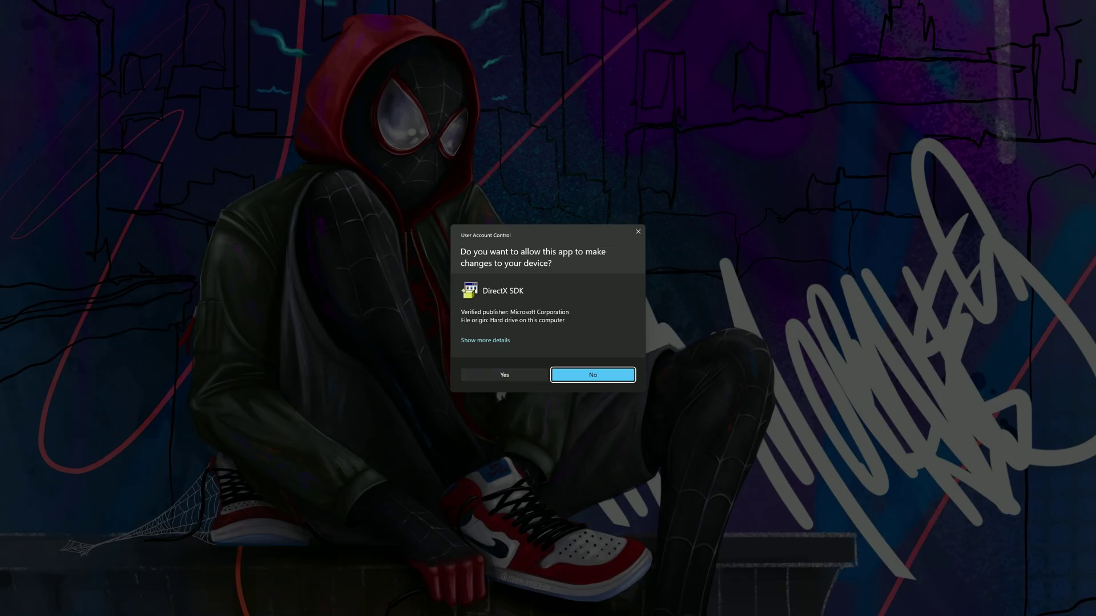
click(509, 373)
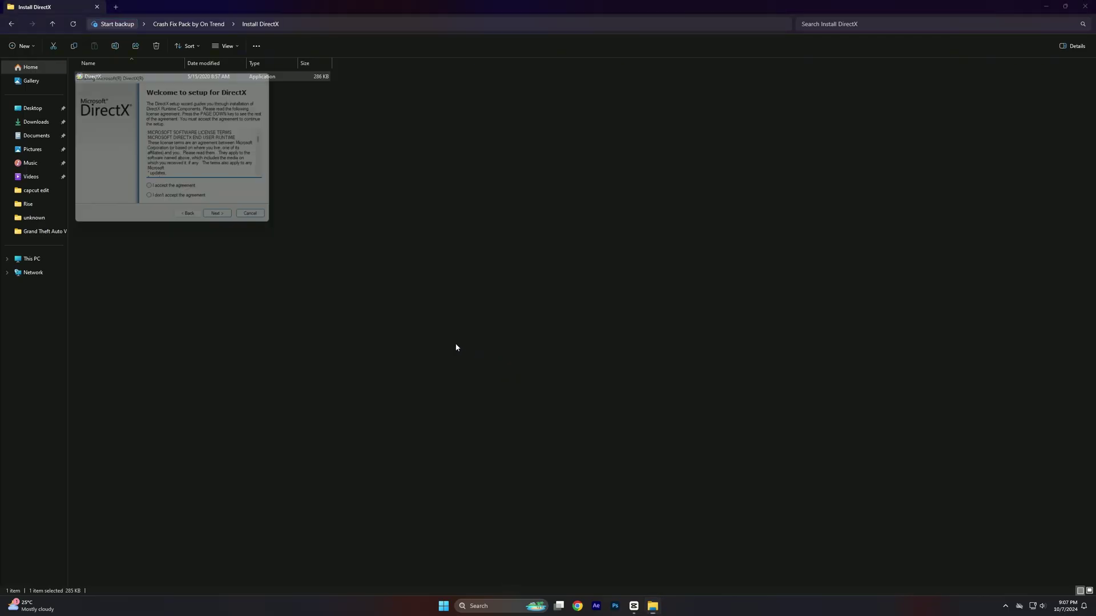
Accept the DirectX license agreement, install the runtime components without the Bing Bar, and finish the setup
drag(180, 75, 567, 191)
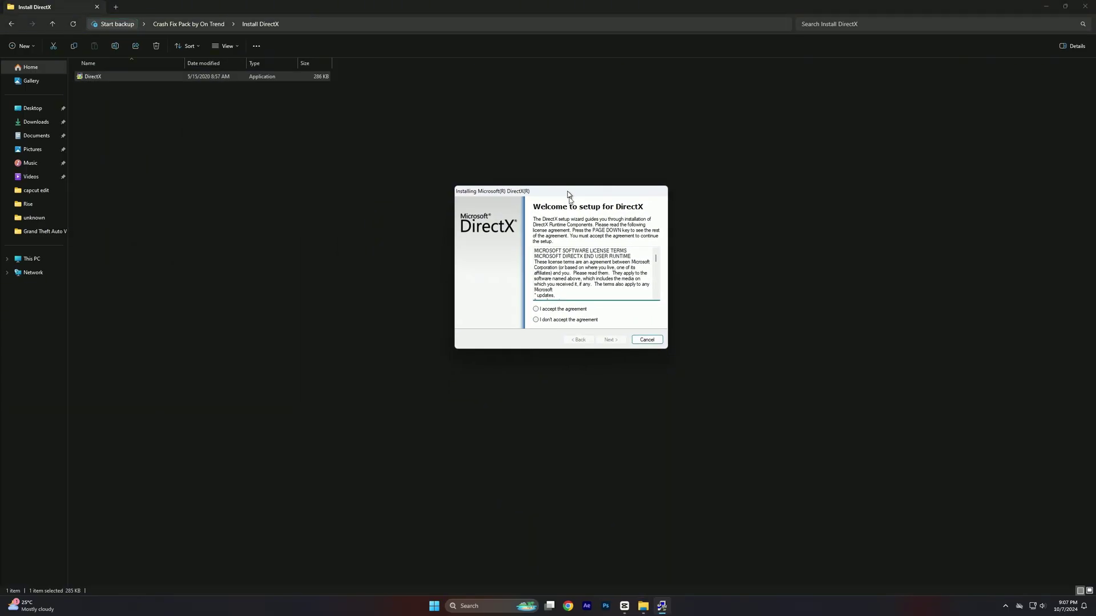
click(536, 309)
click(610, 339)
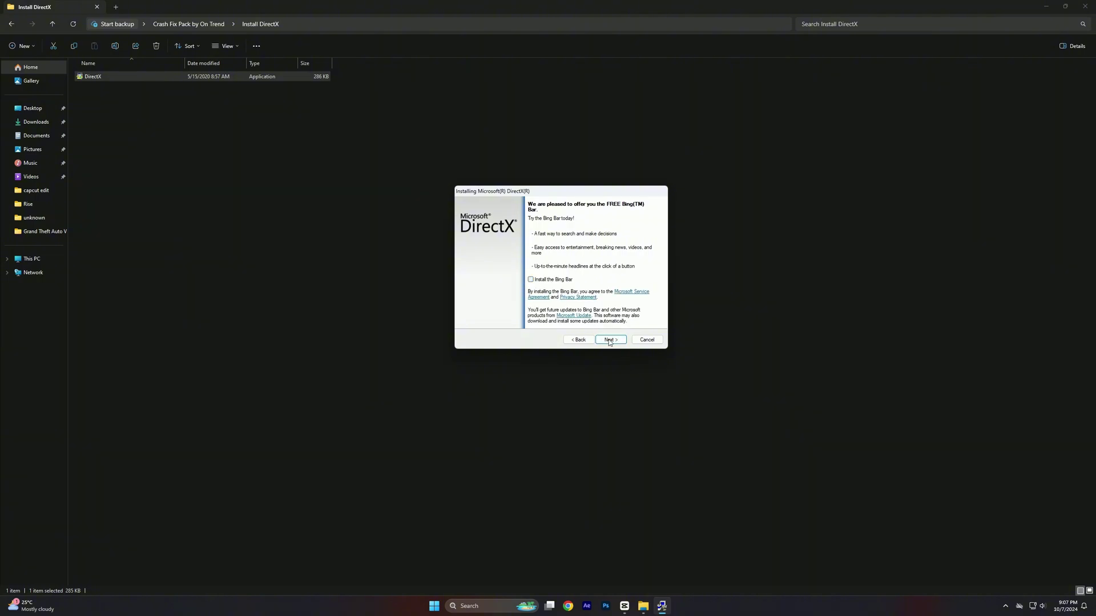
click(609, 340)
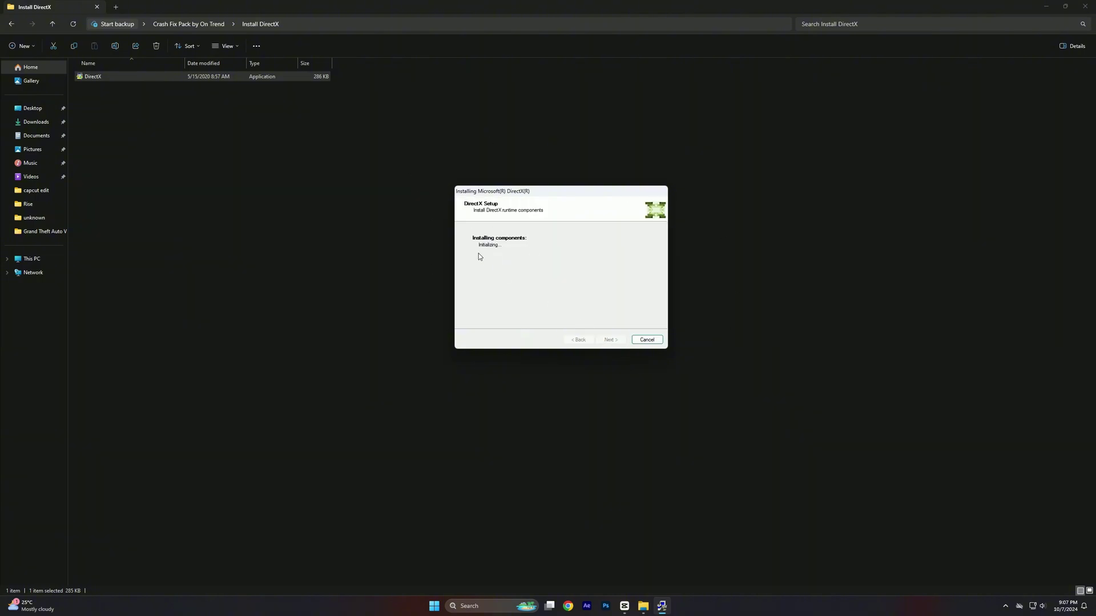
click(611, 339)
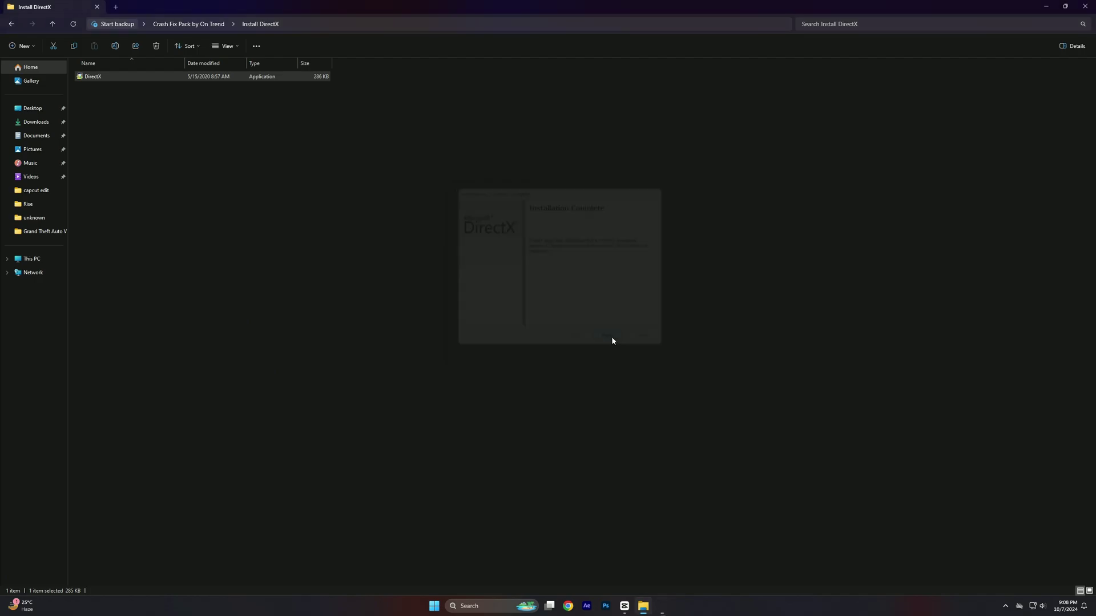
Open the pack's Install Visual-C-Runtimes-All-in-One folder and run the install_all batch file
click(10, 24)
click(104, 101)
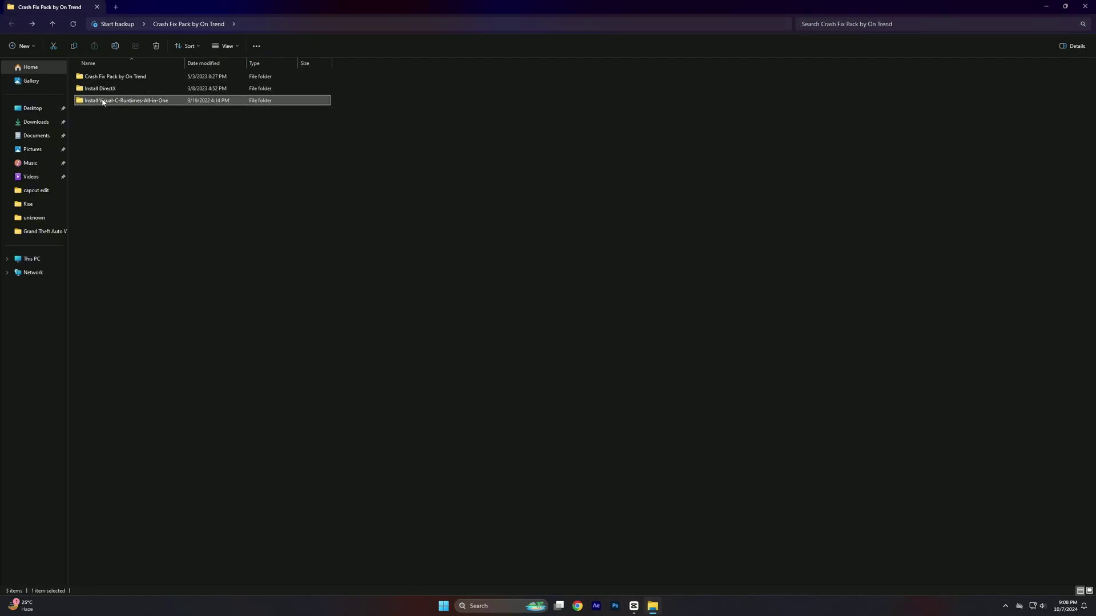
double_click(113, 101)
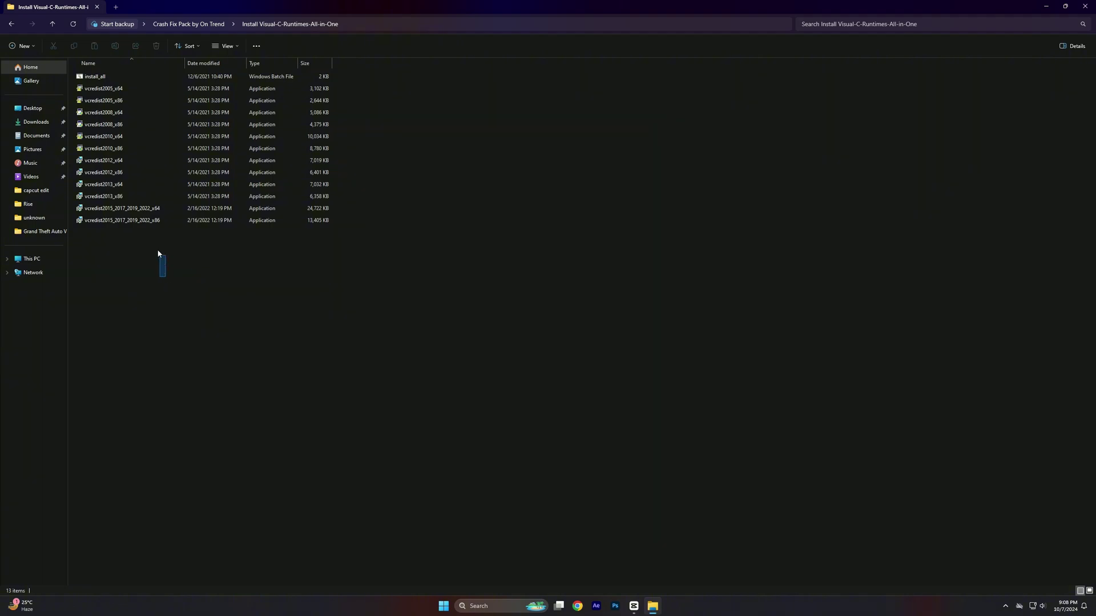
drag(165, 276, 103, 68)
click(157, 227)
double_click(95, 77)
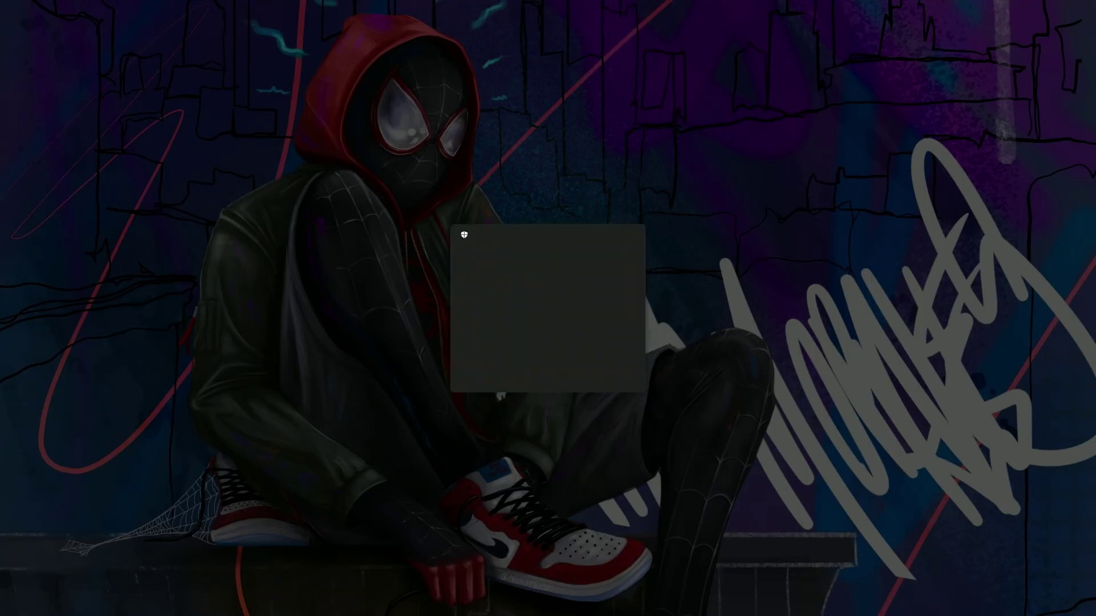
Allow every Visual C++ redistributable installer started by the batch file to make changes to the device
click(518, 375)
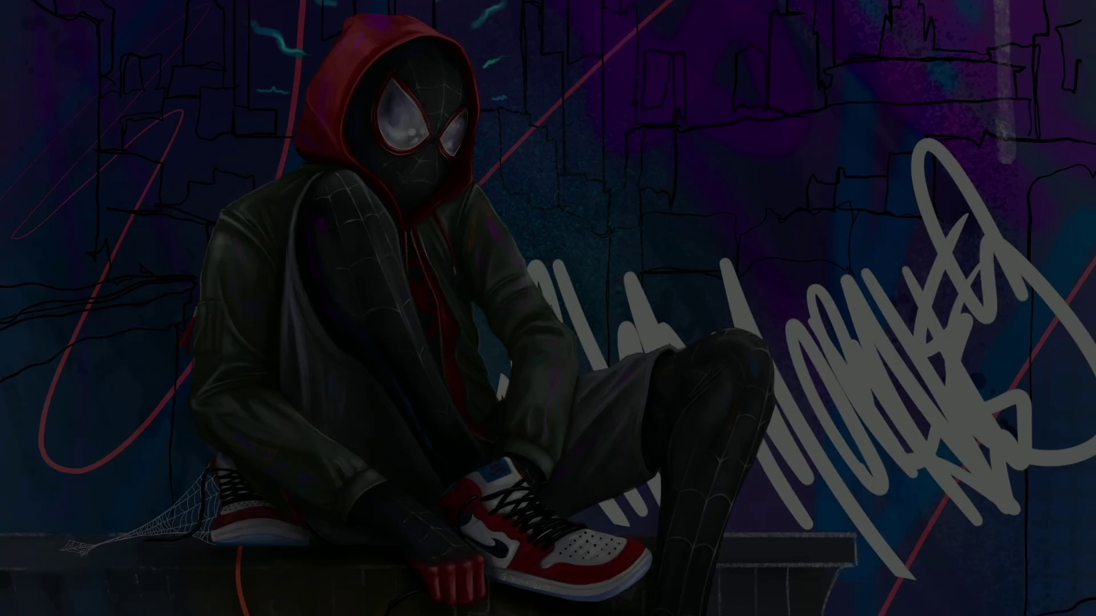
click(518, 372)
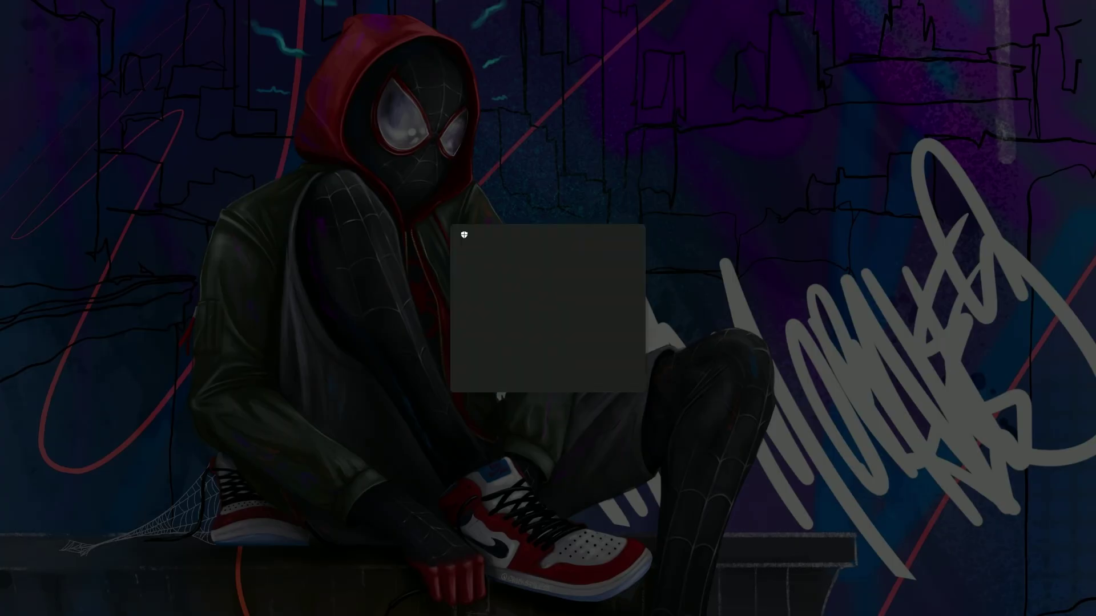
key(alt+y)
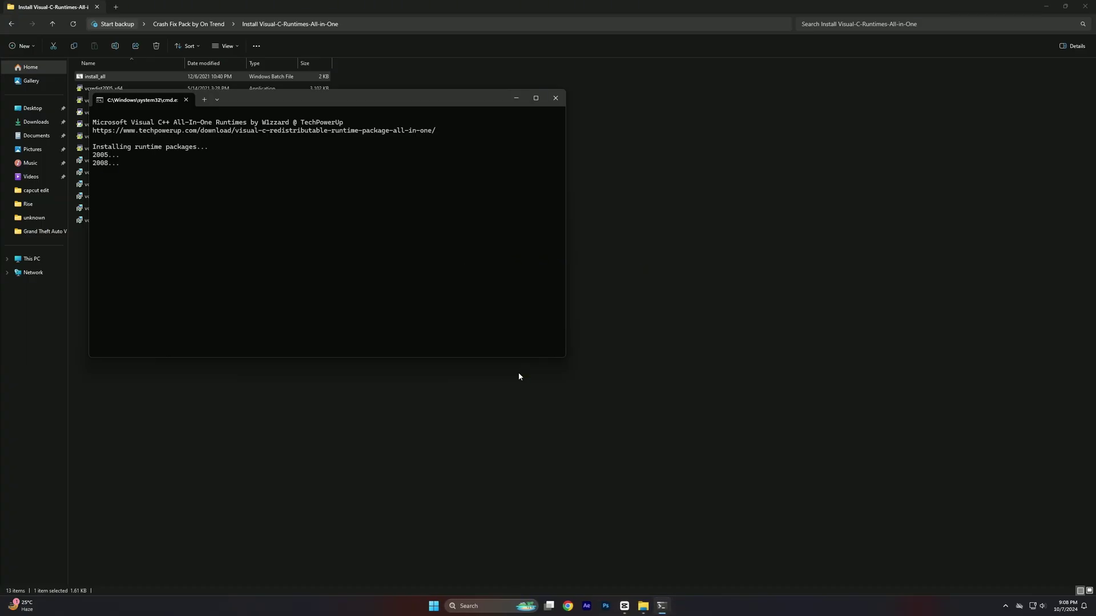
key(alt+y)
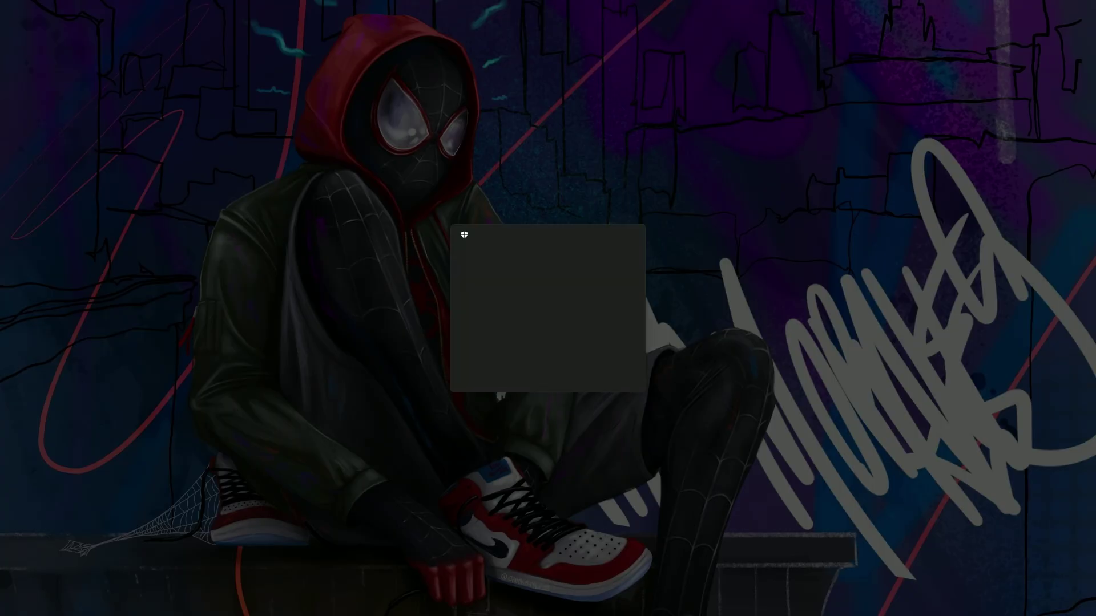
click(518, 372)
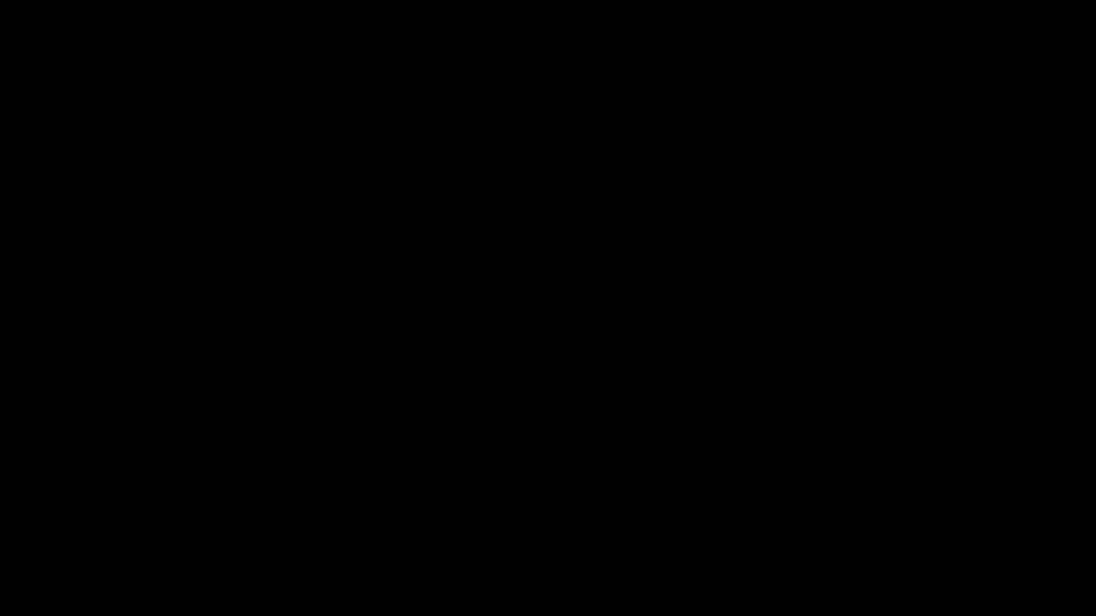
click(518, 372)
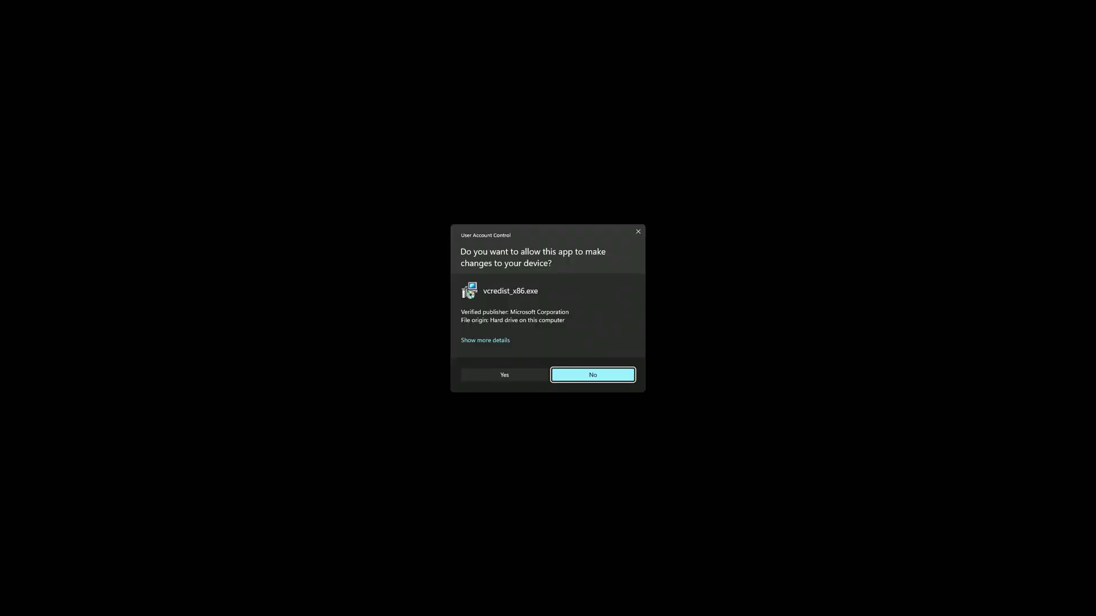
click(509, 375)
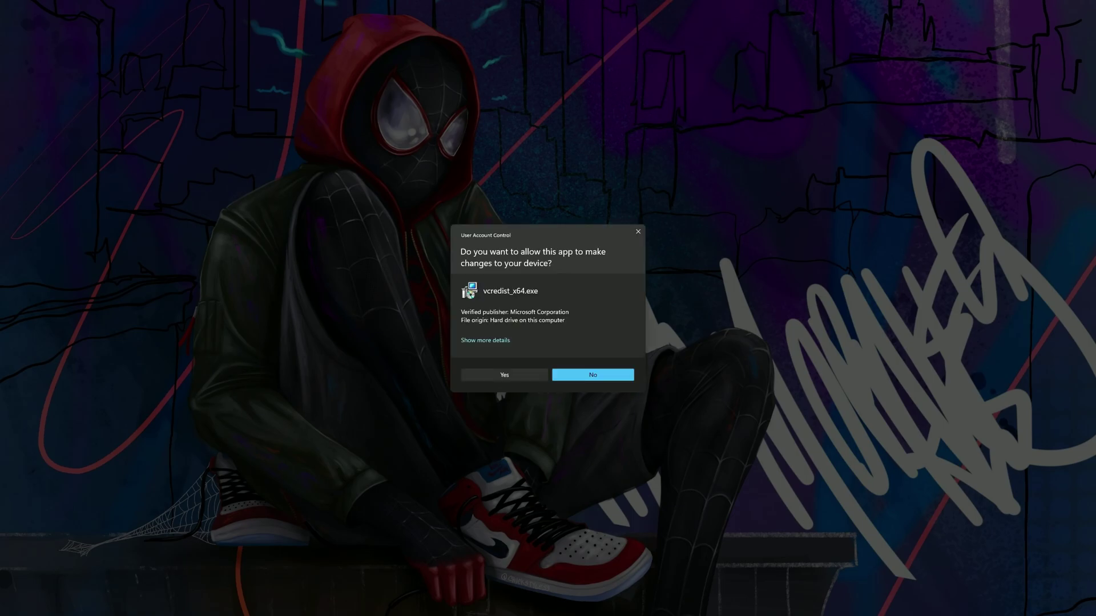
click(508, 374)
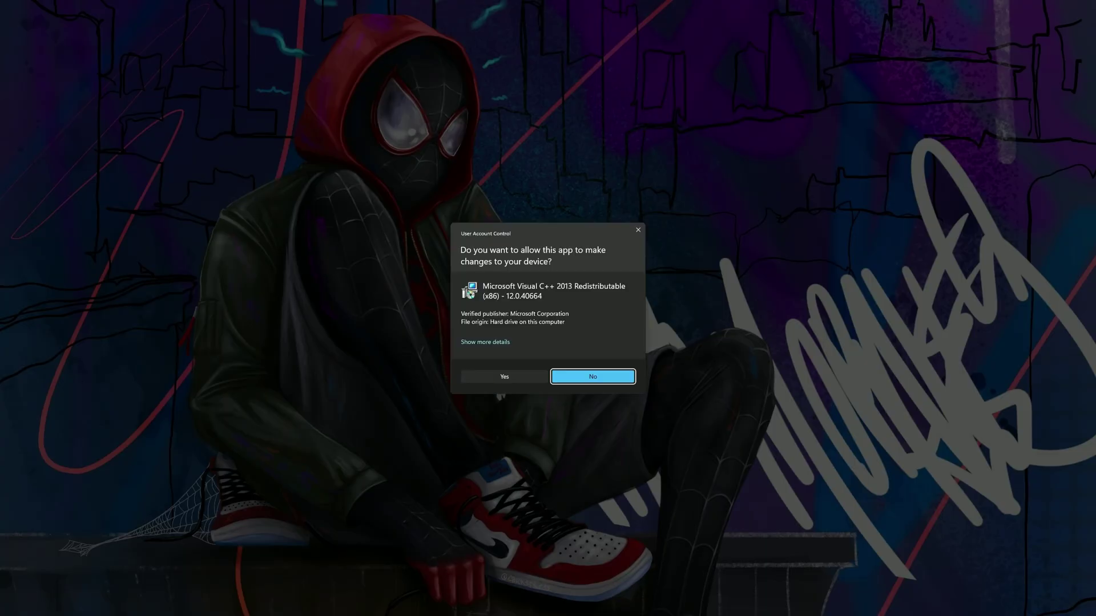
click(508, 374)
click(507, 373)
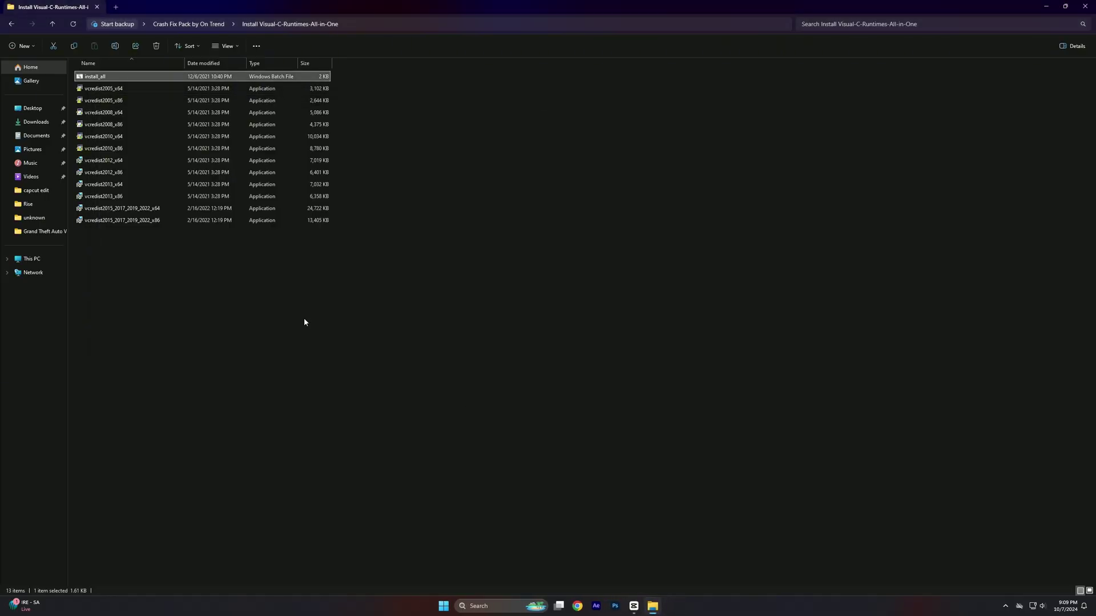
Clear the file selection and return to the main Crash Fix Pack by On Trend folder
drag(286, 298, 146, 80)
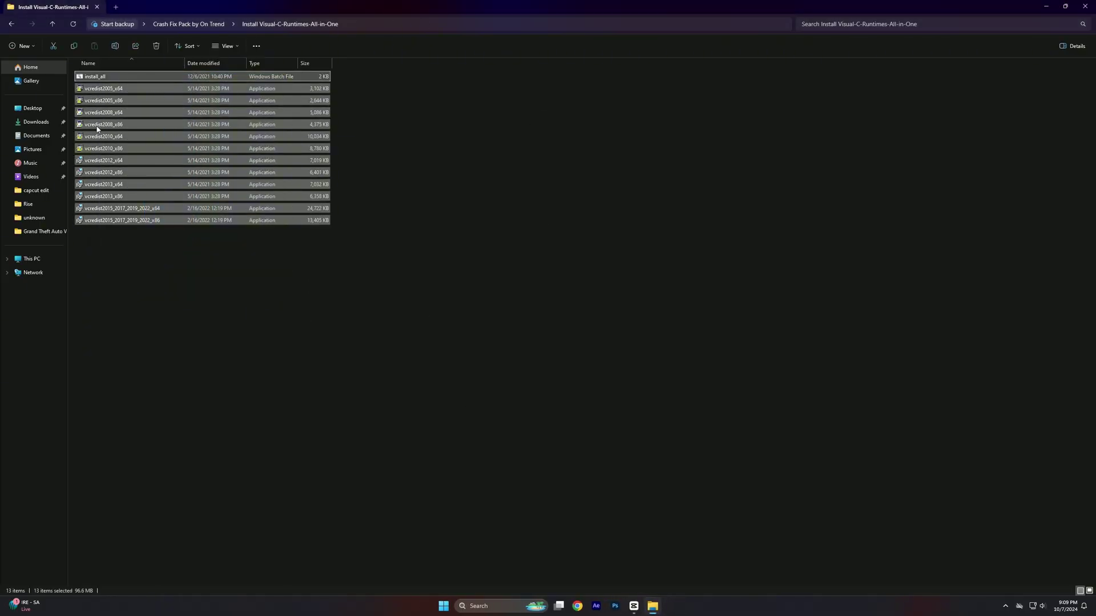
click(228, 303)
click(12, 23)
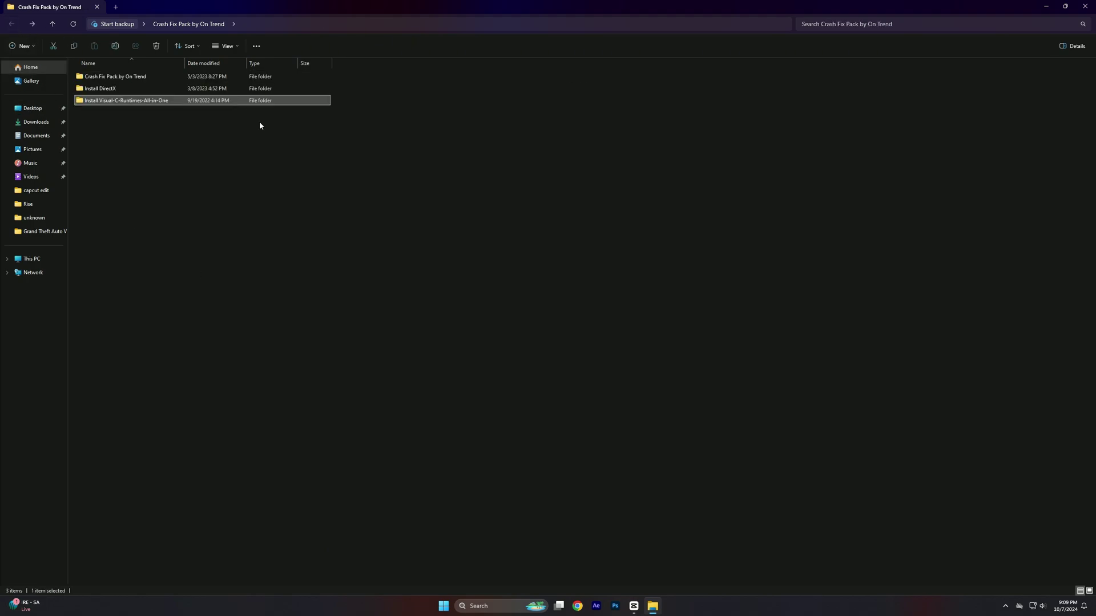
click(260, 126)
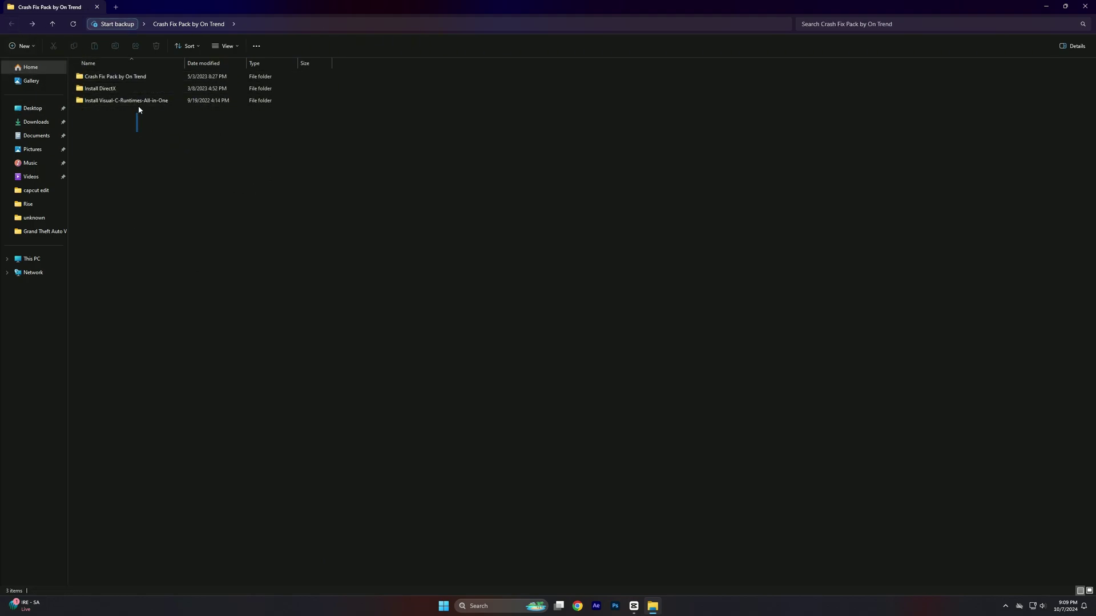